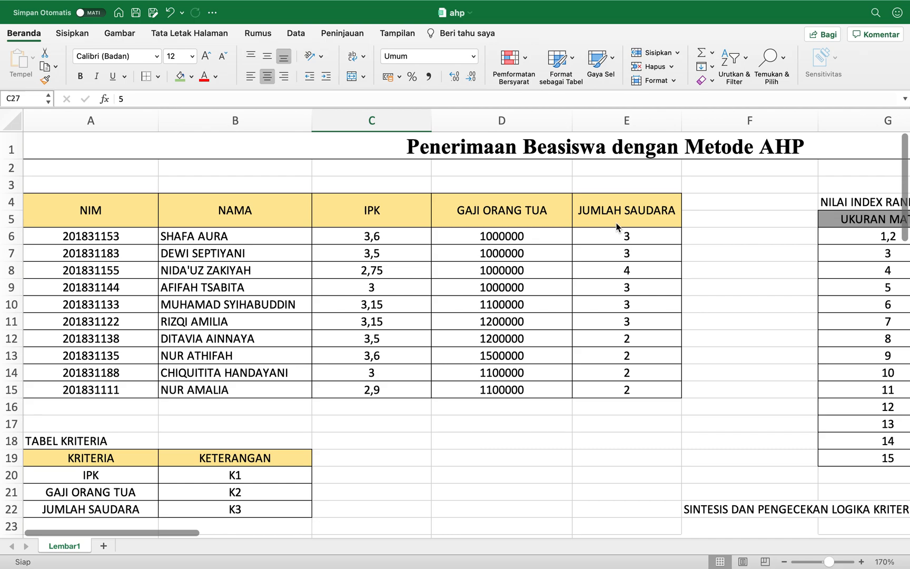
Examine the comparison values between IPK, GAJI ORANG TUA and JUMLAH SAUDARA in the MATRIKS PERBANDINGAN BERPASANGAN table.
scroll(616, 226, down, 5)
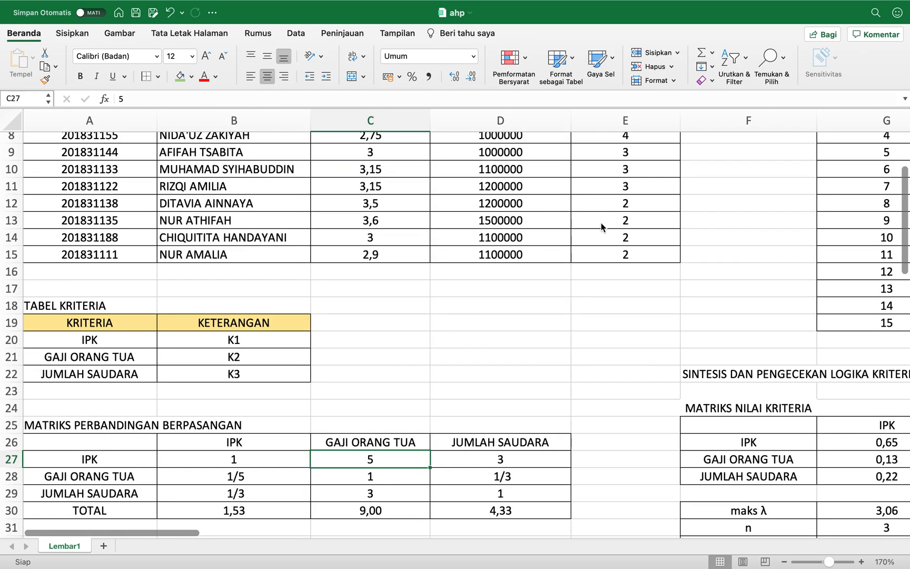
scroll(396, 328, down, 4)
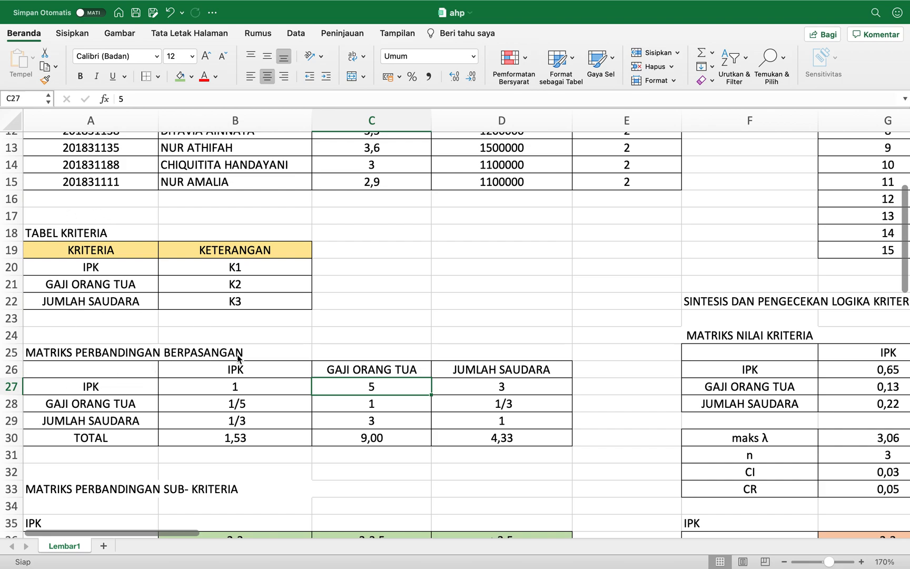
scroll(238, 359, down, 3)
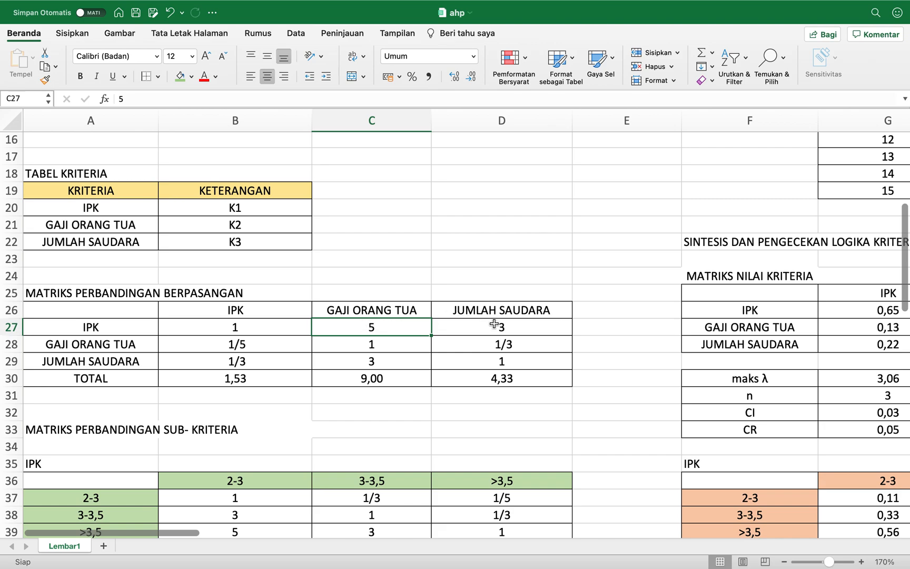
click(514, 328)
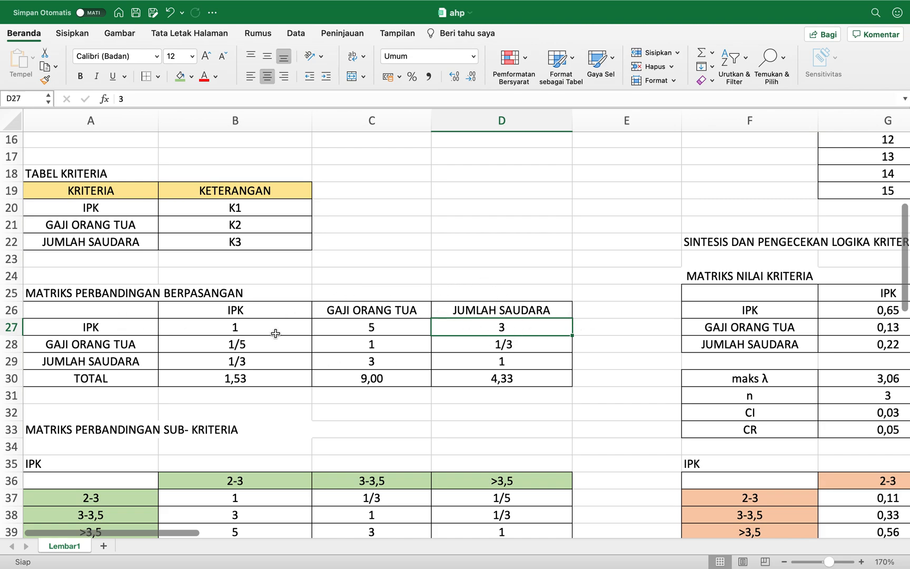
click(377, 347)
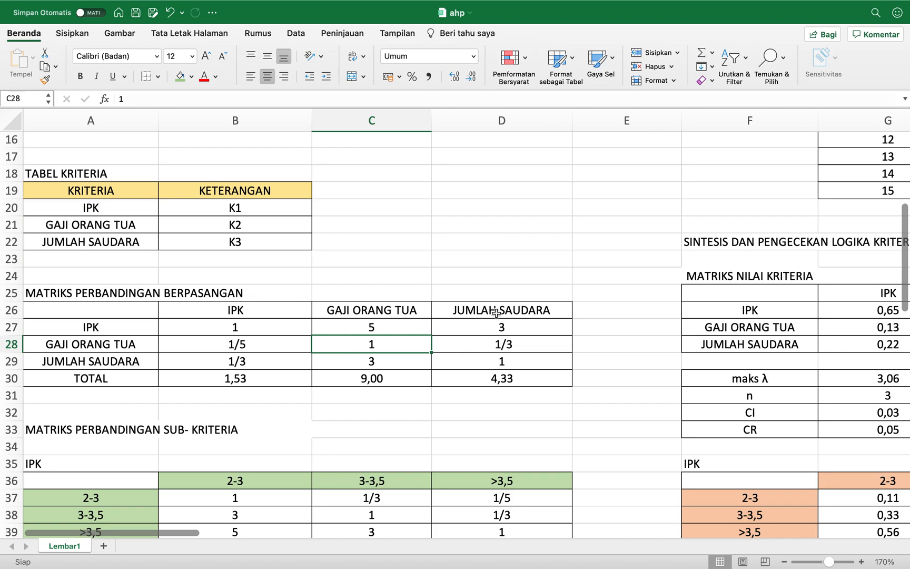
click(486, 362)
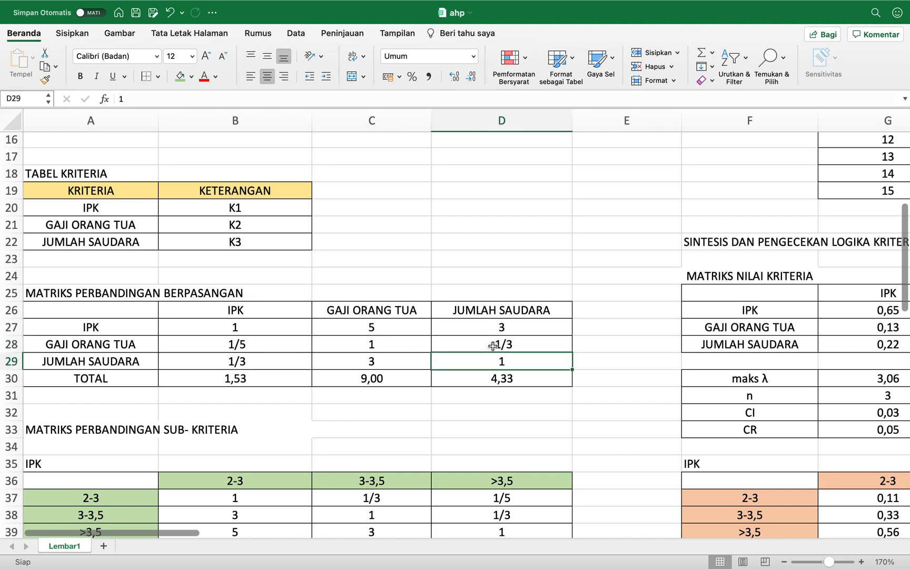
click(244, 348)
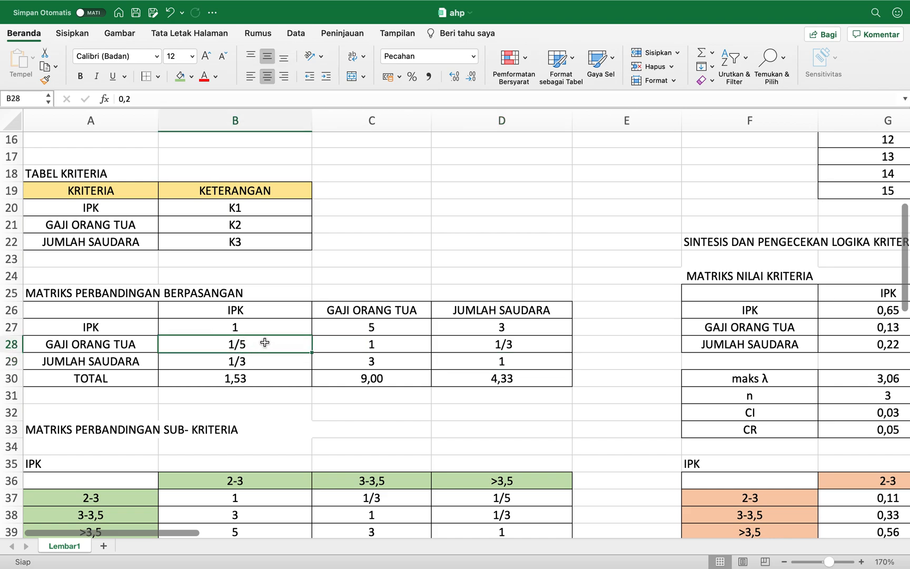
click(236, 326)
click(359, 333)
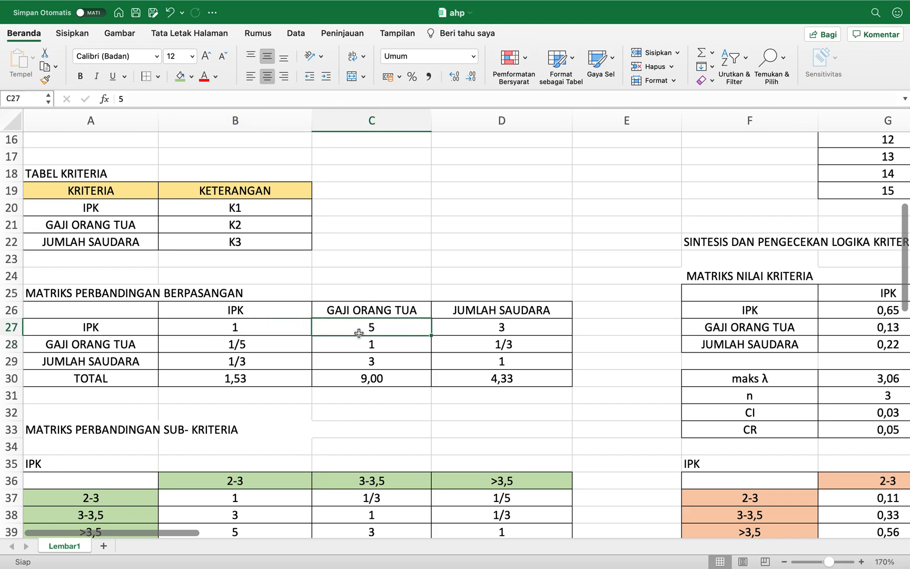
click(292, 365)
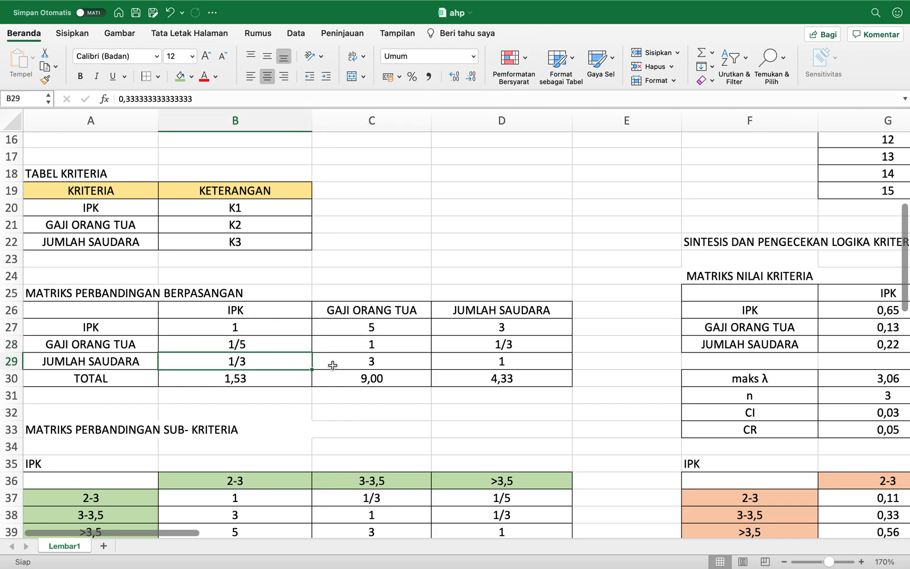
click(409, 361)
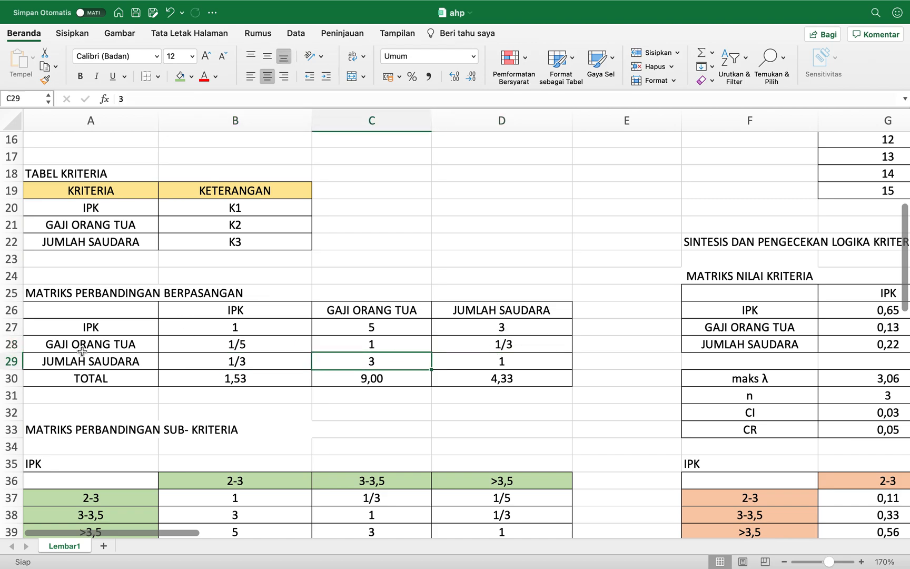
Inspect the column sum formulas in the TOTAL row of the criteria pairwise comparison matrix, cells B30 to D30.
click(220, 384)
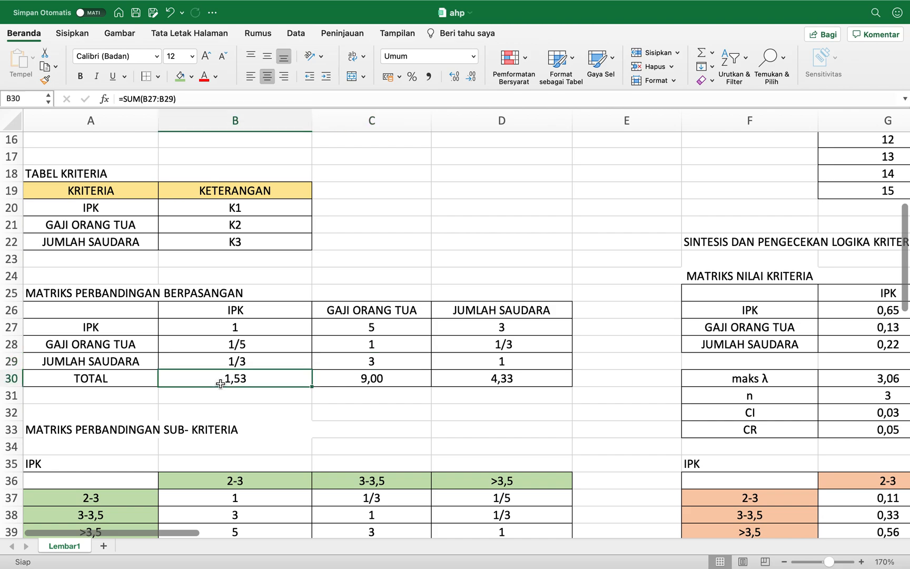
key(Right)
key(Right)
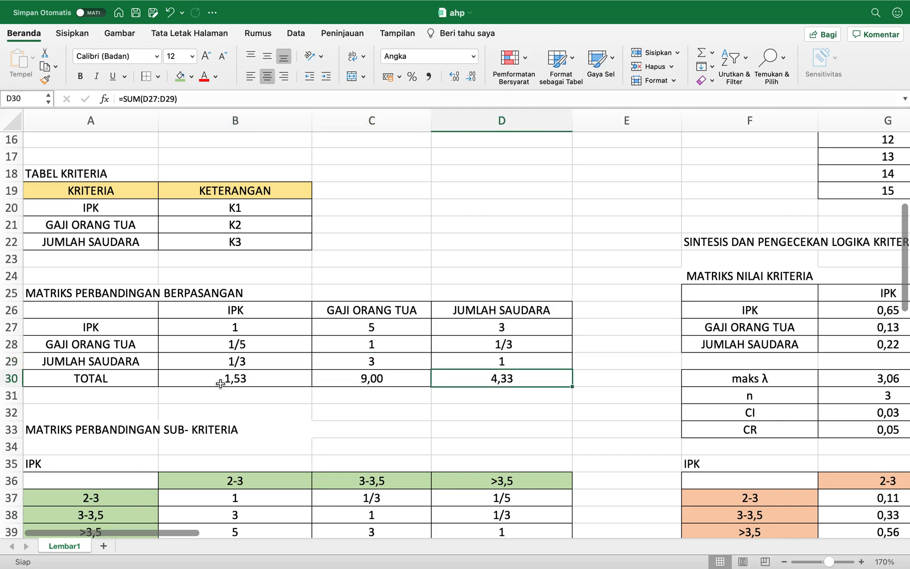
Examine the IPK sub-criteria comparison matrix and the sum formulas in its TOTAL row, cells B40 to D40.
scroll(220, 384, down, 5)
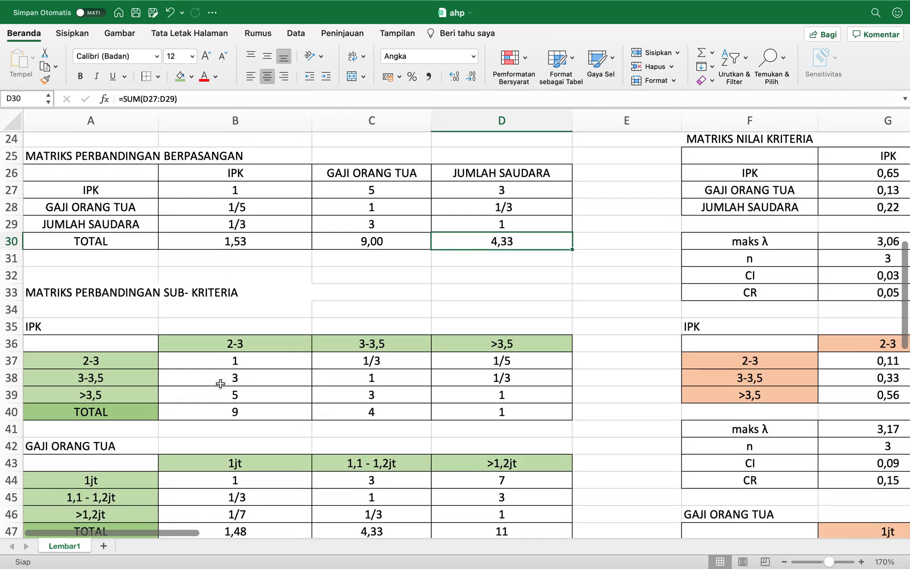
scroll(220, 384, down, 3)
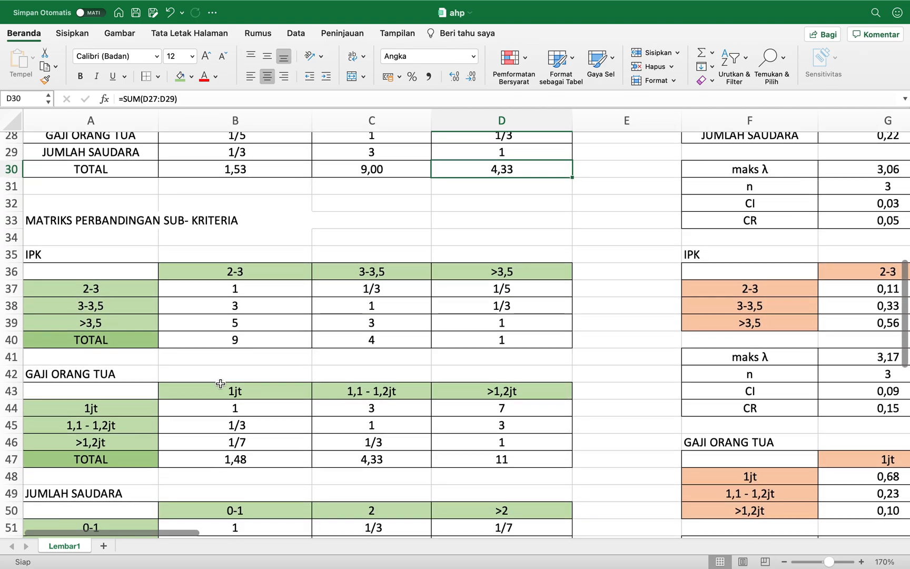
scroll(220, 383, up, 2)
scroll(220, 383, up, 1)
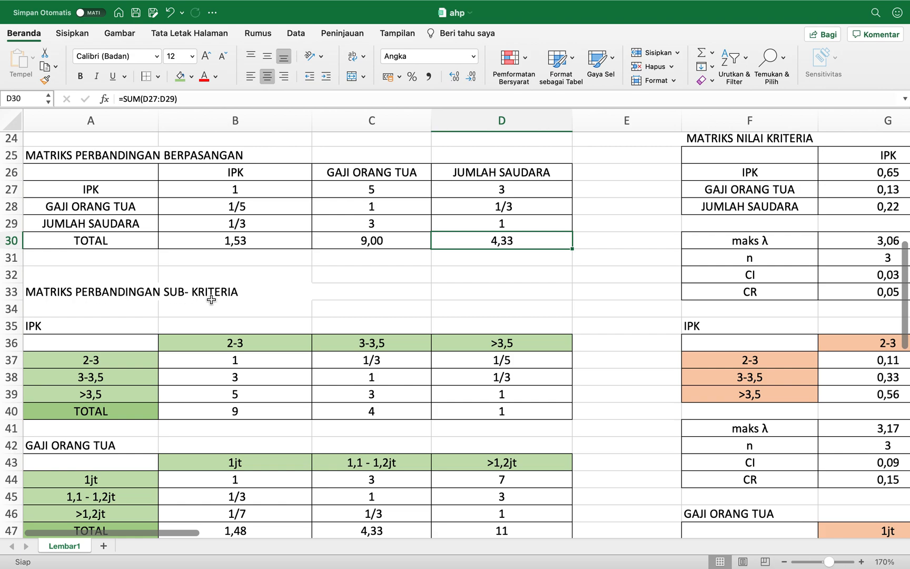
click(46, 327)
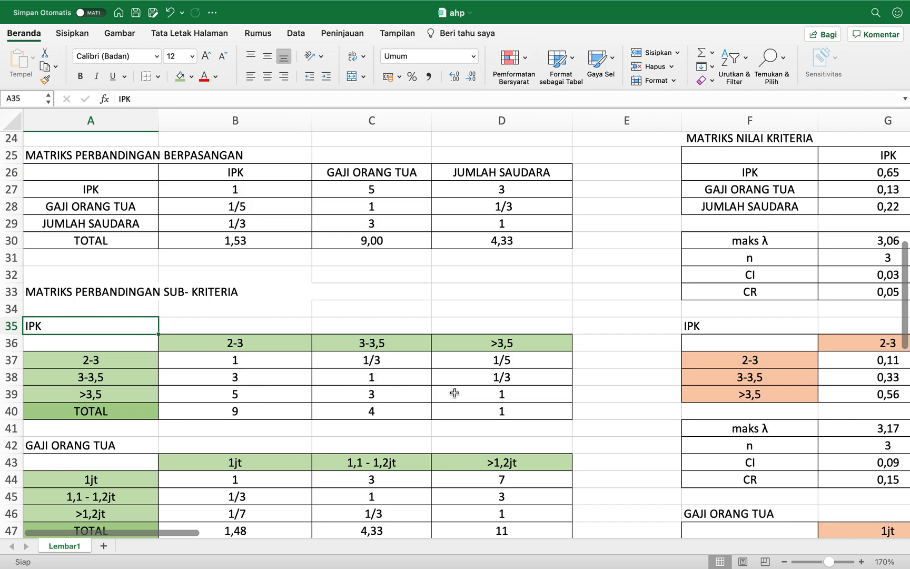
click(225, 413)
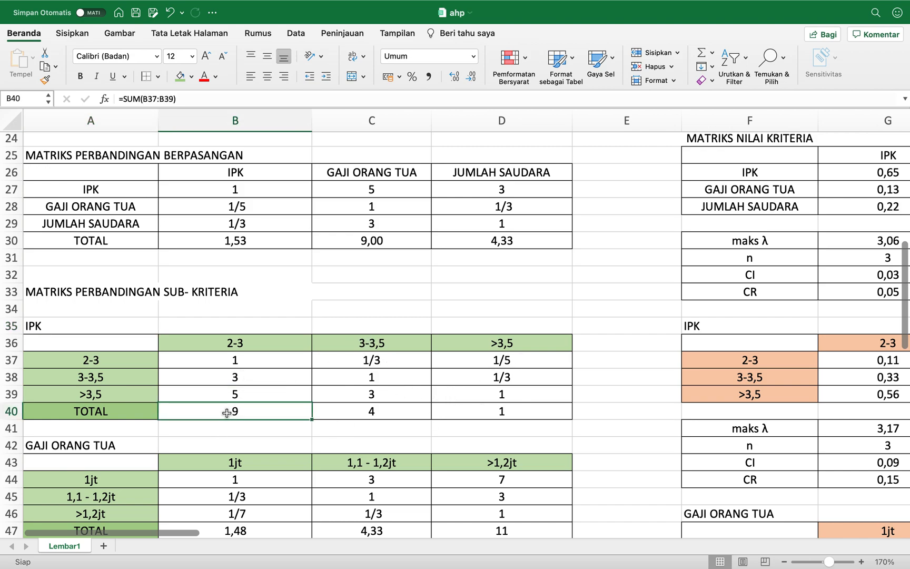
click(379, 415)
click(503, 413)
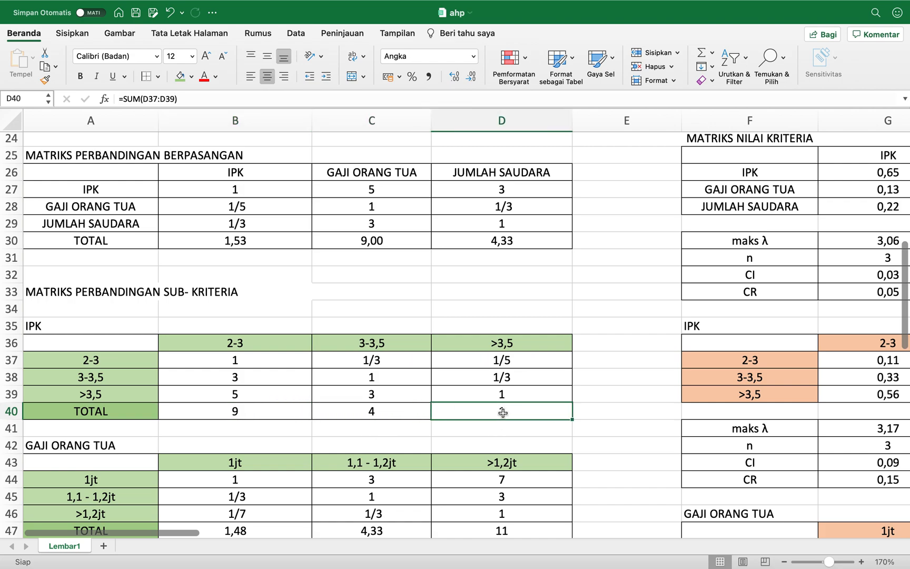
click(281, 407)
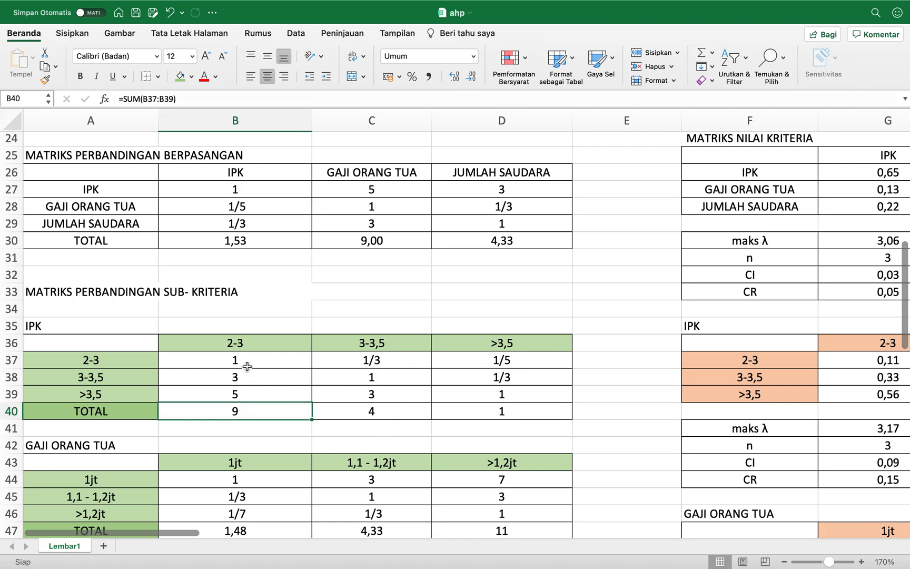
Examine the GAJI ORANG TUA sub-criteria matrix, checking its first-row comparison values and the TOTAL formulas in B47 to D47.
scroll(247, 386, down, 6)
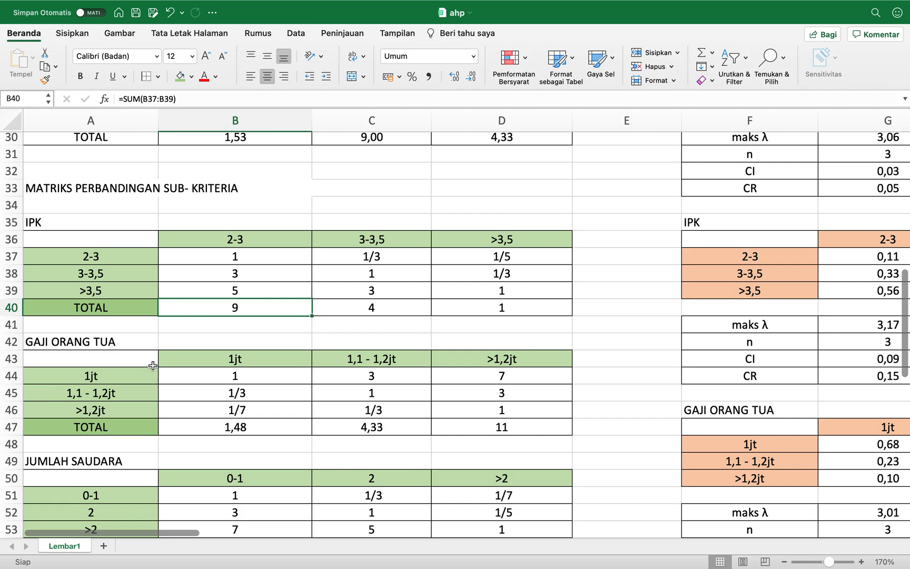
click(250, 380)
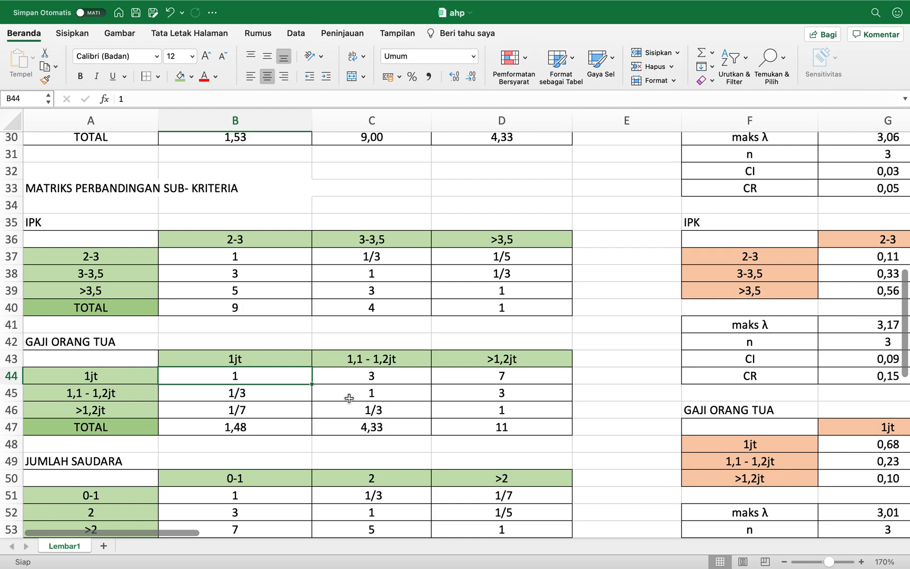
click(381, 379)
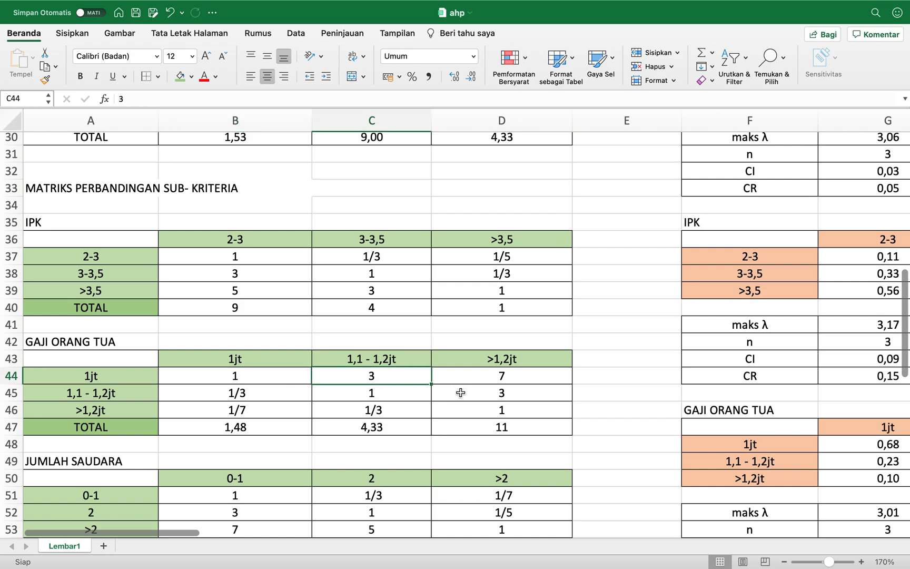
click(267, 422)
click(369, 429)
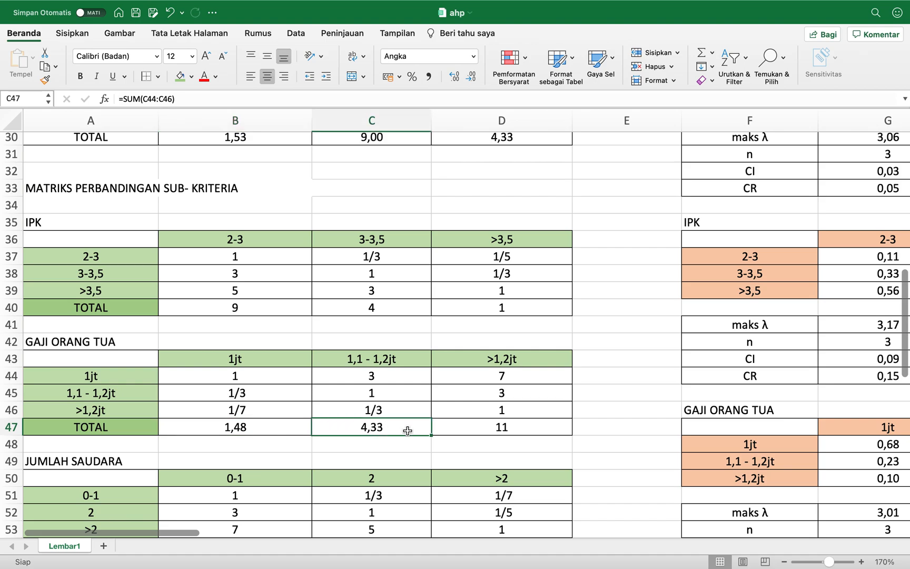
click(499, 432)
Examine the JUMLAH SAUDARA sub-criteria comparison matrix and the sum formulas in its TOTAL row, cells B54 to D54.
scroll(499, 433, down, 5)
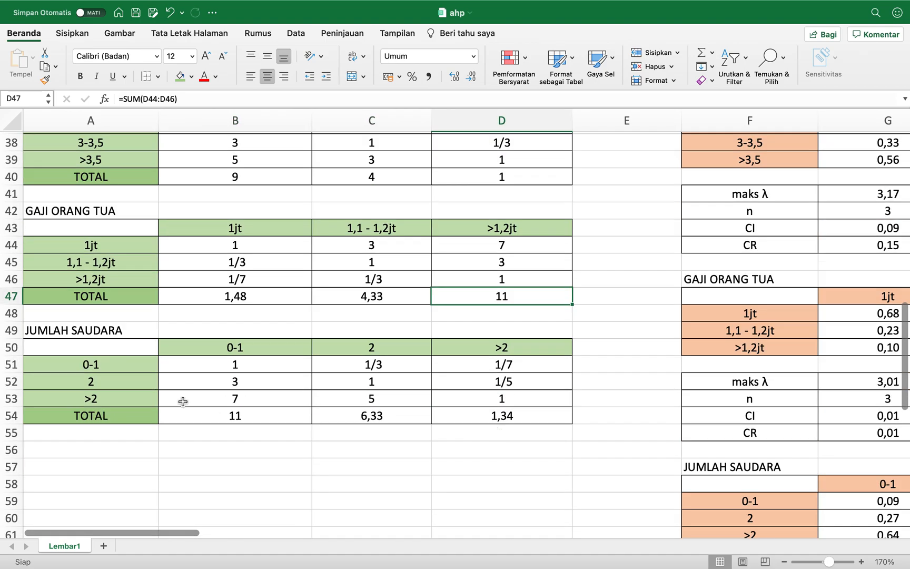
scroll(183, 402, up, 3)
scroll(182, 402, up, 3)
scroll(183, 400, down, 3)
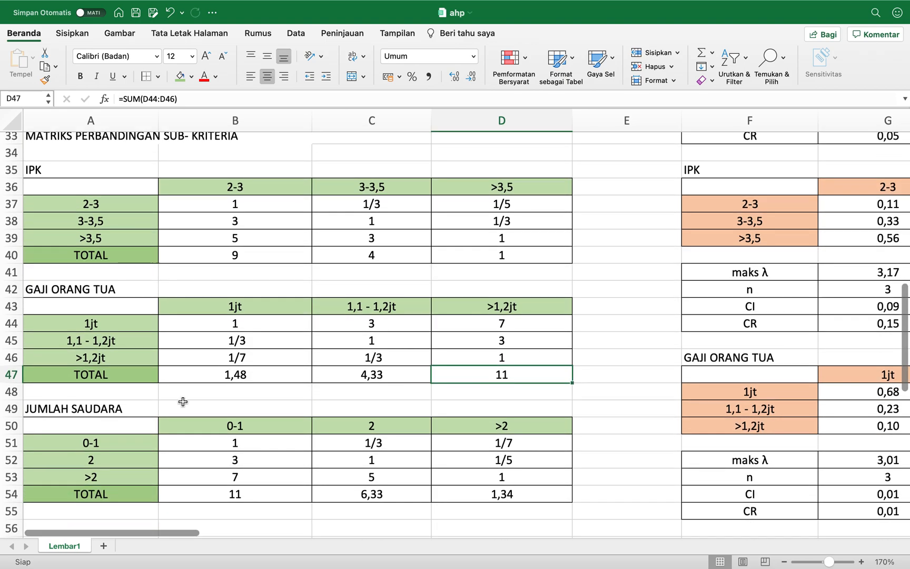
scroll(68, 392, up, 2)
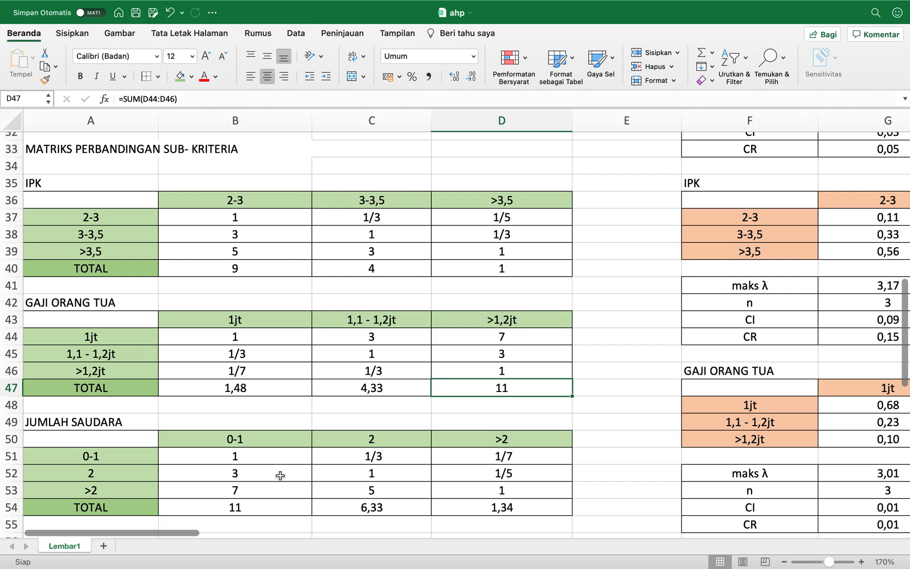
click(240, 504)
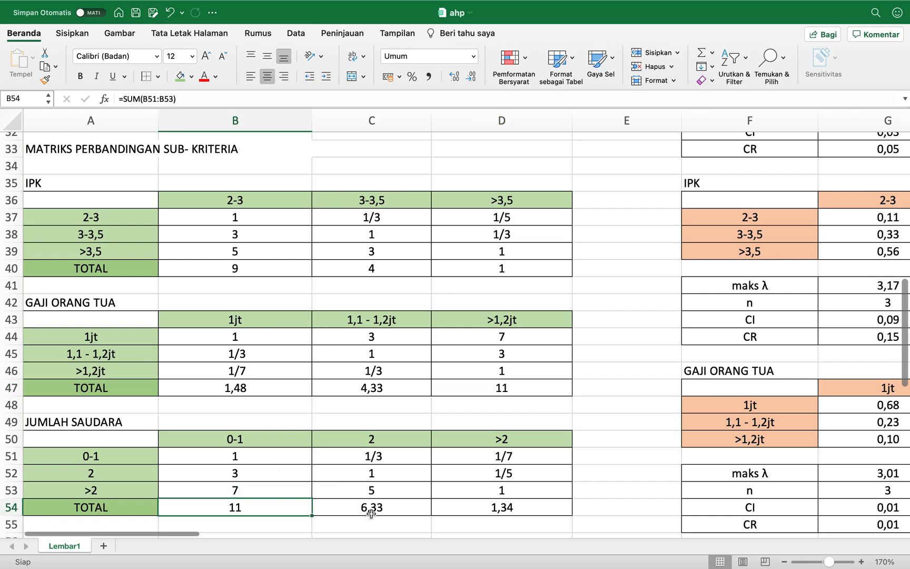
click(371, 514)
click(504, 507)
Review the NILAI INDEX RANDOM table with its matrix sizes and IR values.
scroll(505, 507, right, 3)
scroll(504, 507, up, 15)
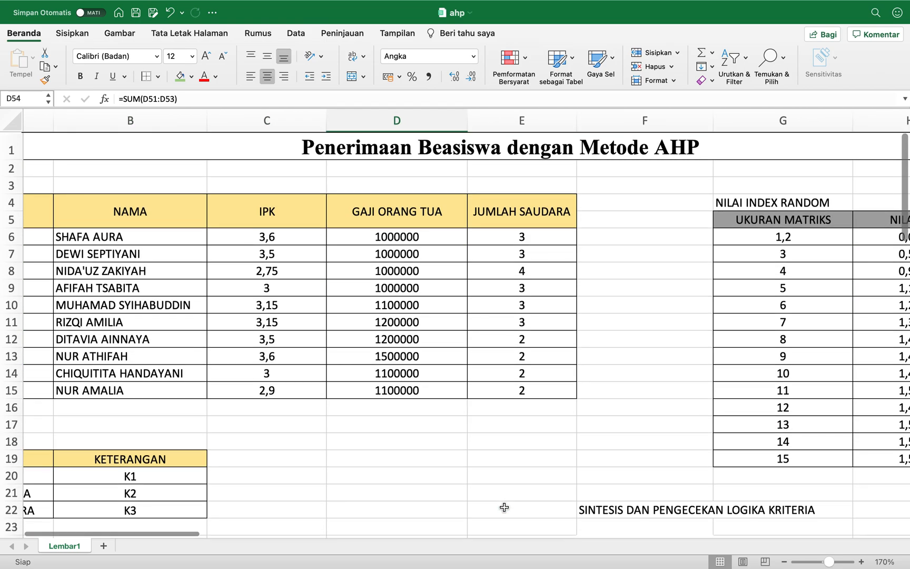
scroll(505, 507, right, 5)
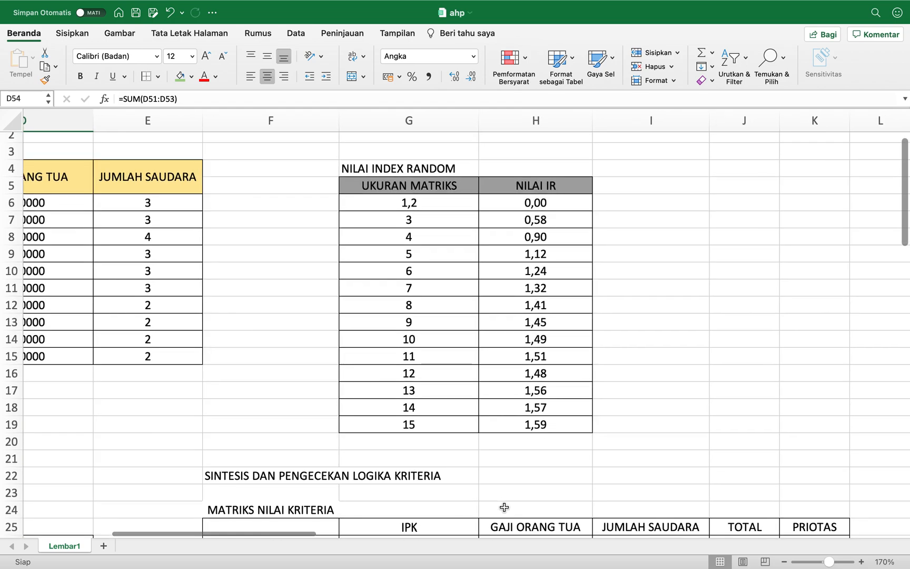
scroll(505, 508, right, 4)
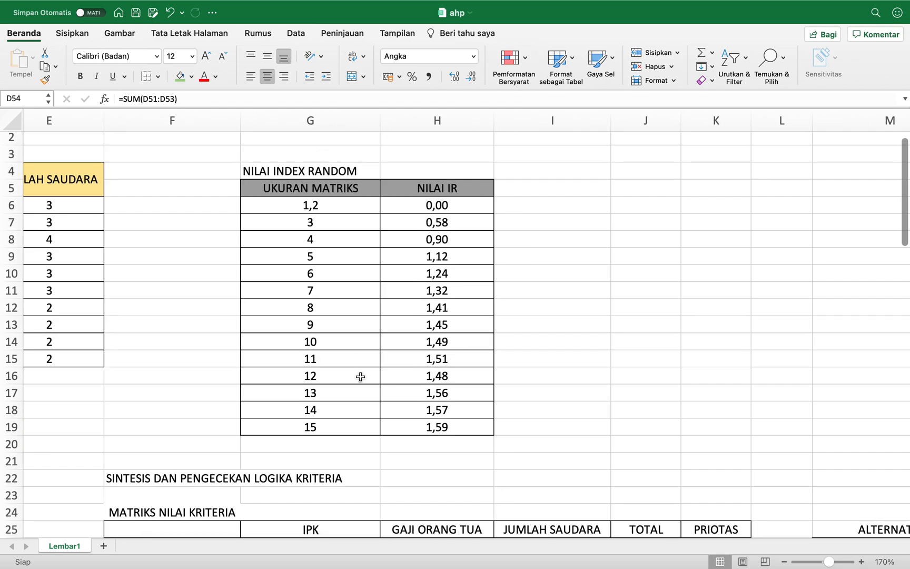
Examine the MATRIKS NILAI KRITERIA table and the formula behind its IPK–IPK value in cell G26.
scroll(360, 377, down, 3)
scroll(360, 376, down, 5)
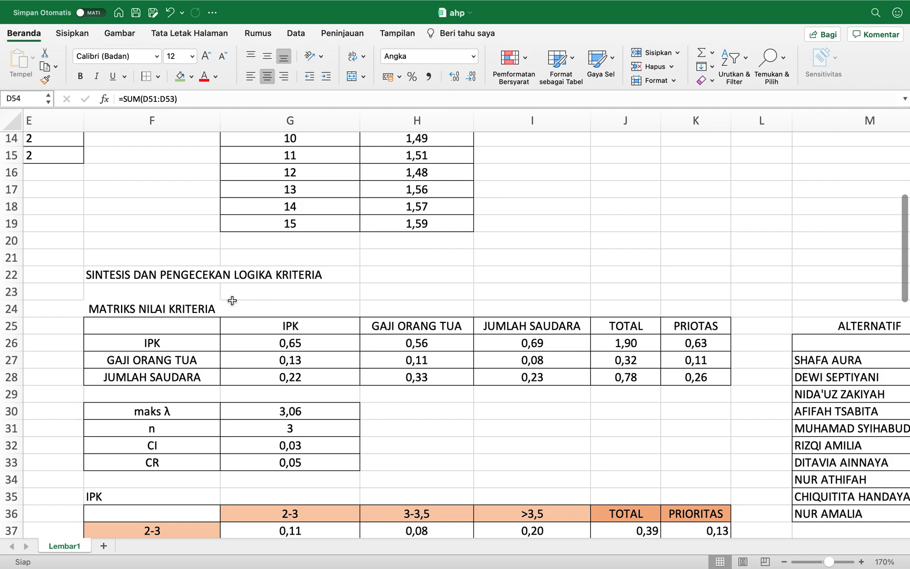
scroll(232, 301, down, 2)
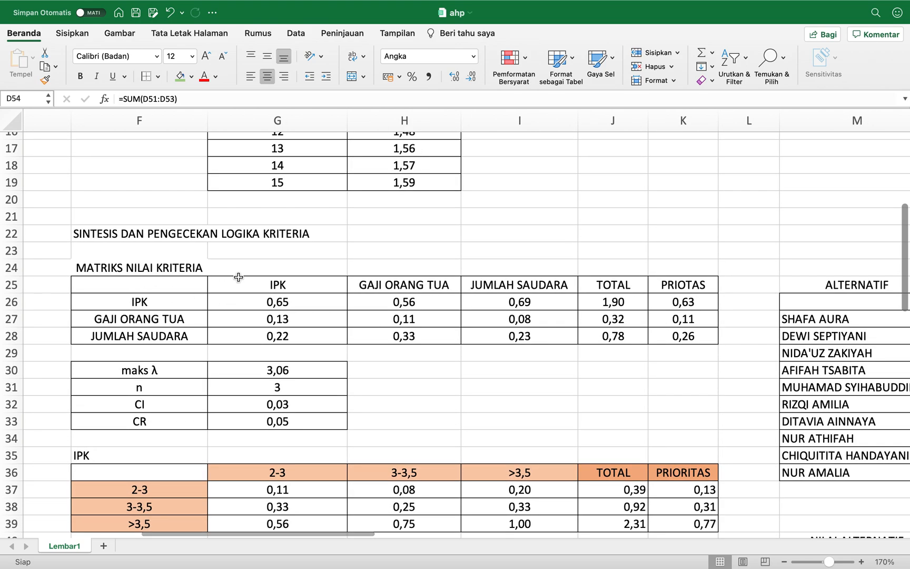
scroll(231, 281, down, 1)
scroll(232, 282, right, 1)
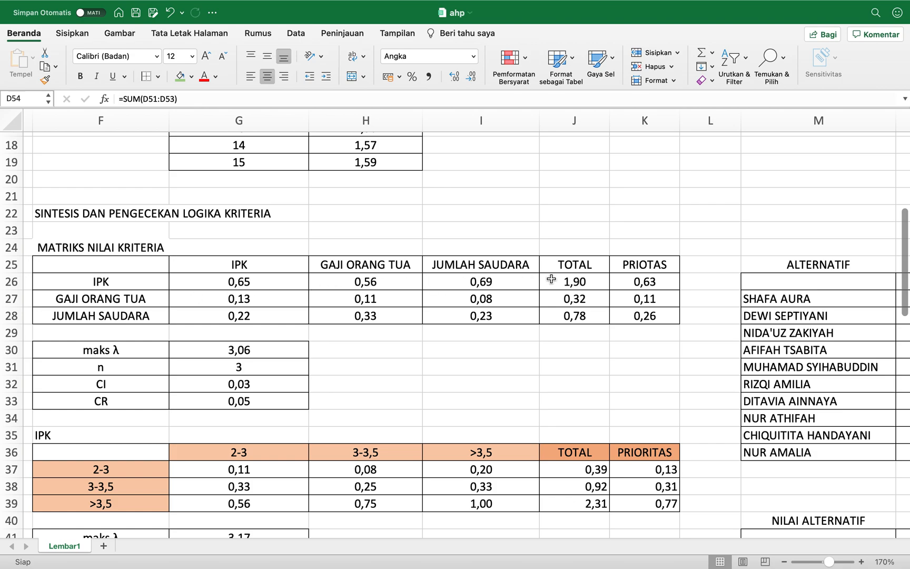
click(250, 282)
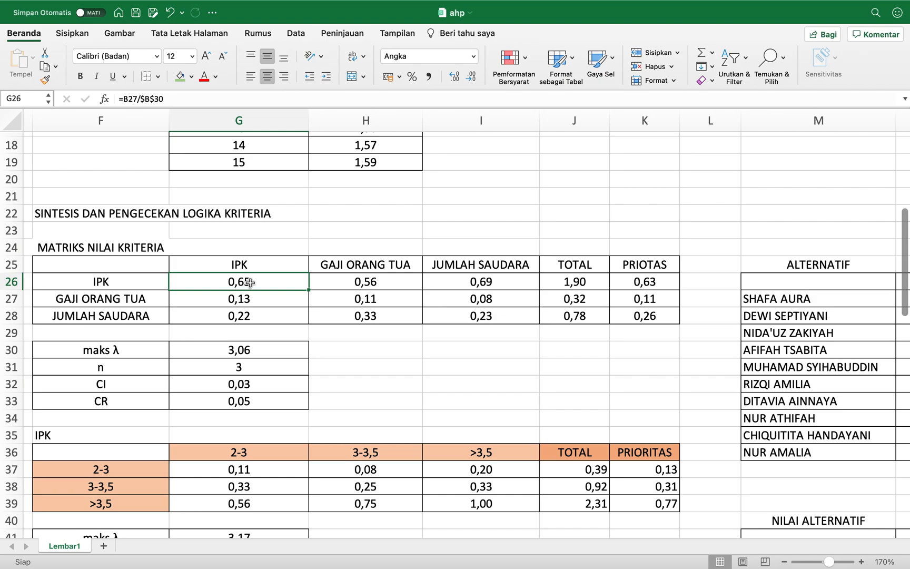
Trace the G26 formula back to its source cells B27 and B30 in the MATRIKS PERBANDINGAN BERPASANGAN table.
scroll(249, 282, down, 5)
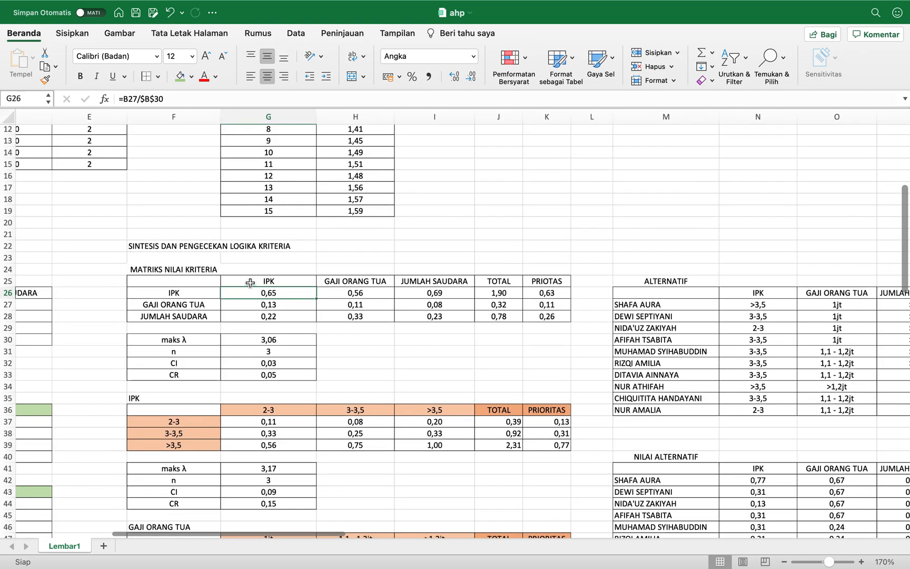
scroll(249, 283, down, 4)
scroll(245, 309, left, 5)
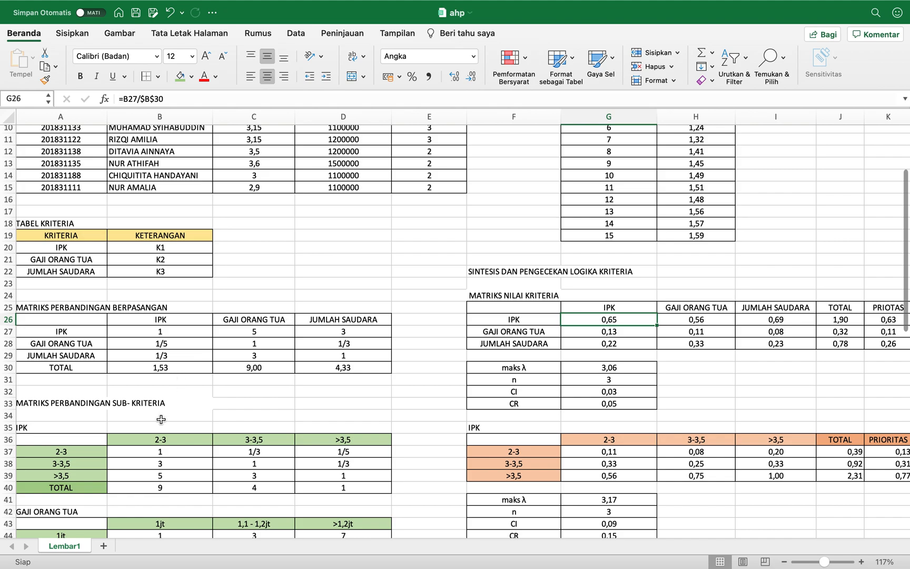
click(163, 452)
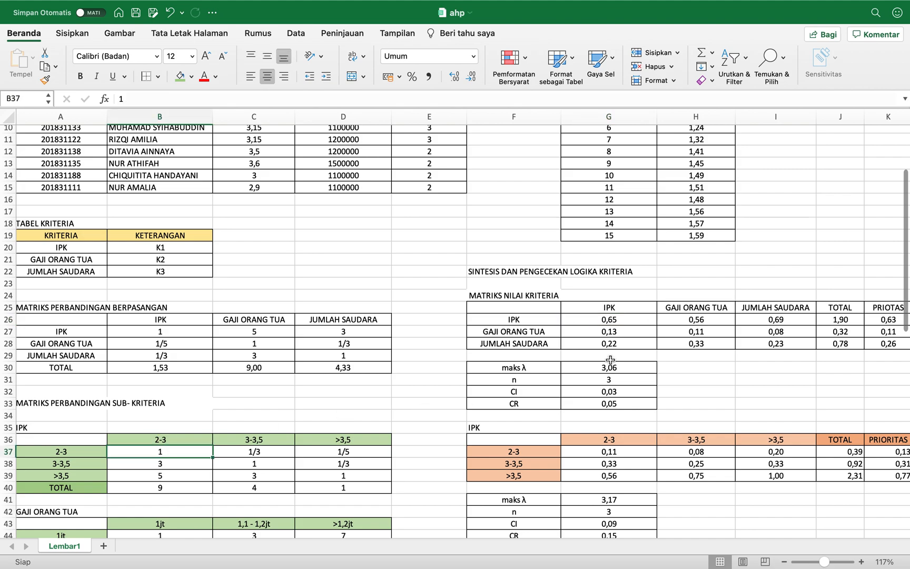
click(613, 320)
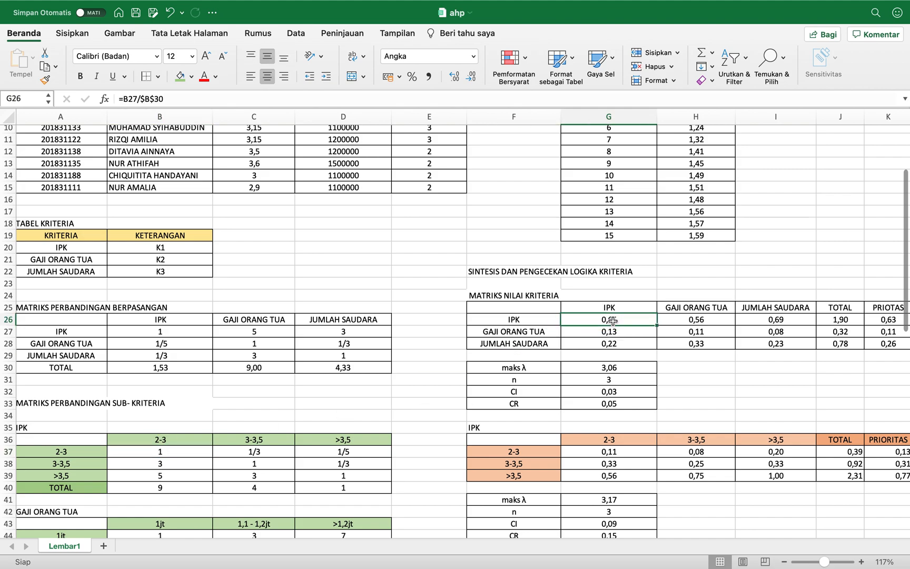
scroll(177, 452, up, 1)
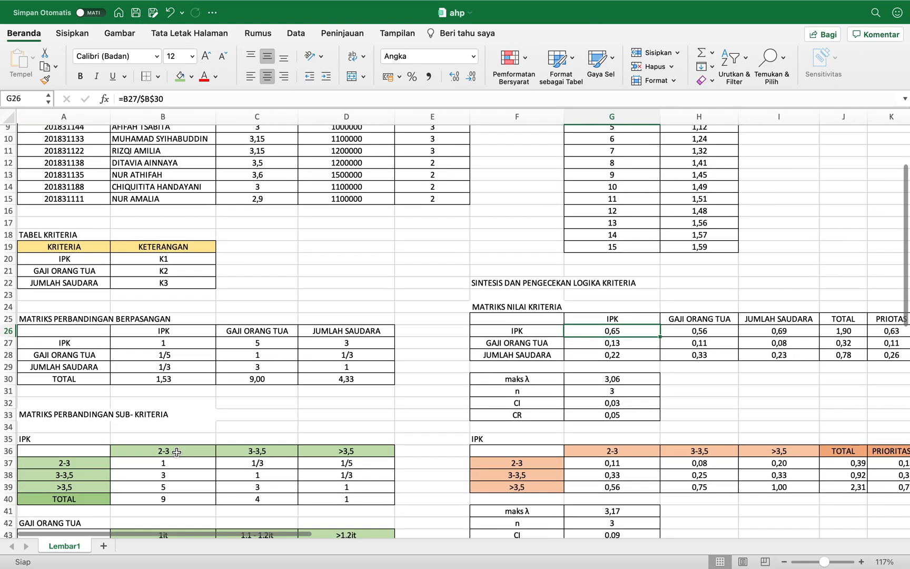
scroll(176, 452, down, 1)
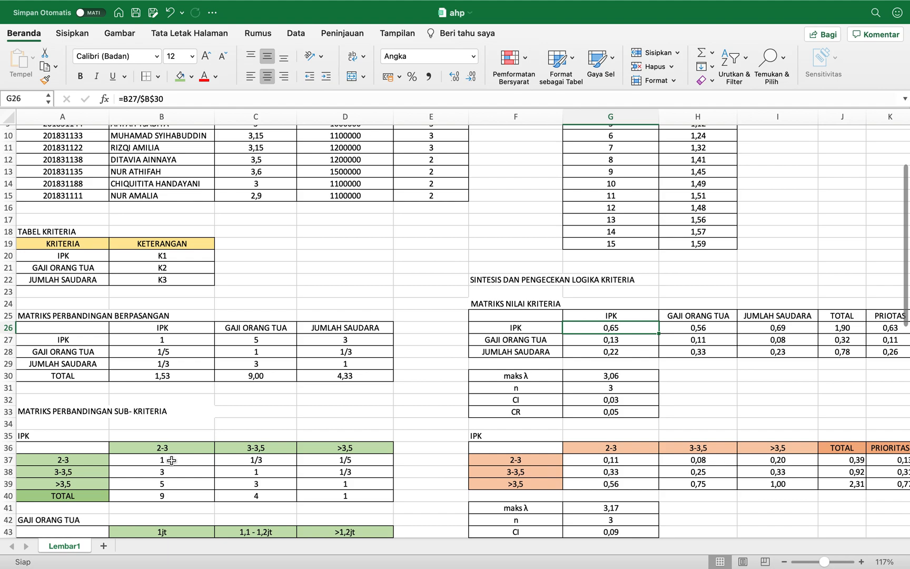
click(180, 342)
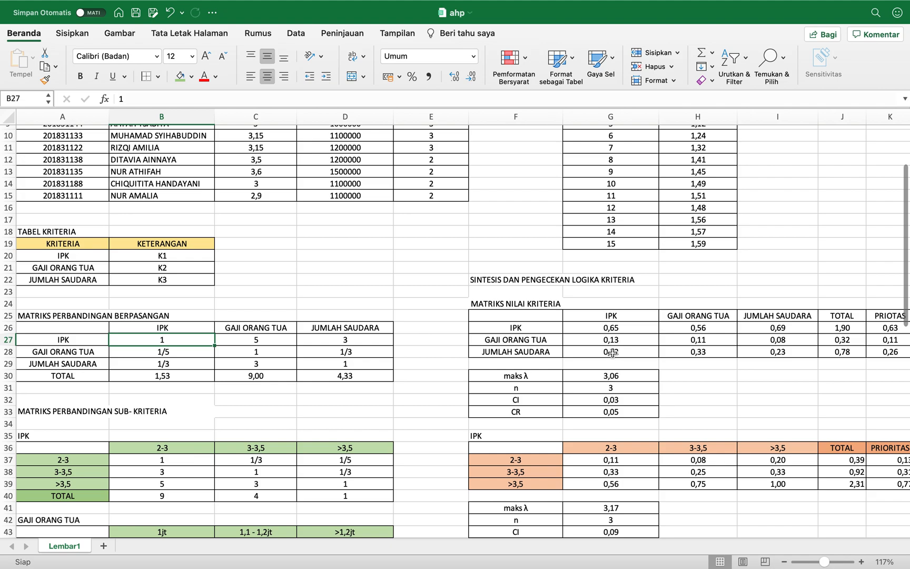
click(614, 326)
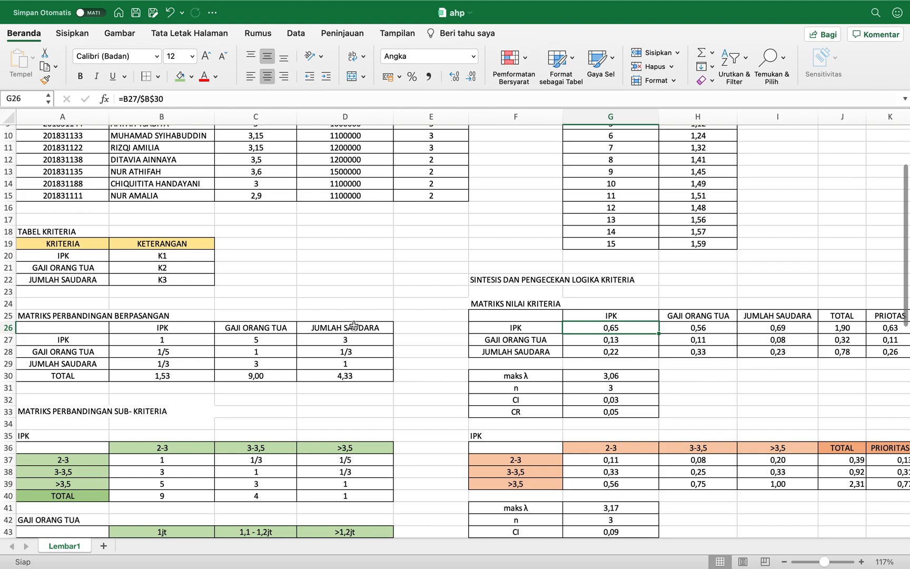
click(164, 374)
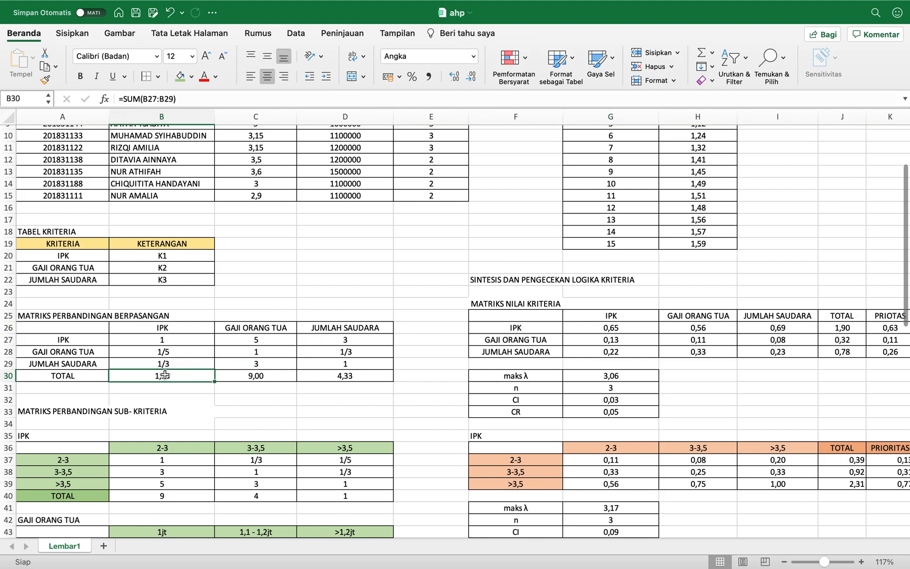
click(194, 343)
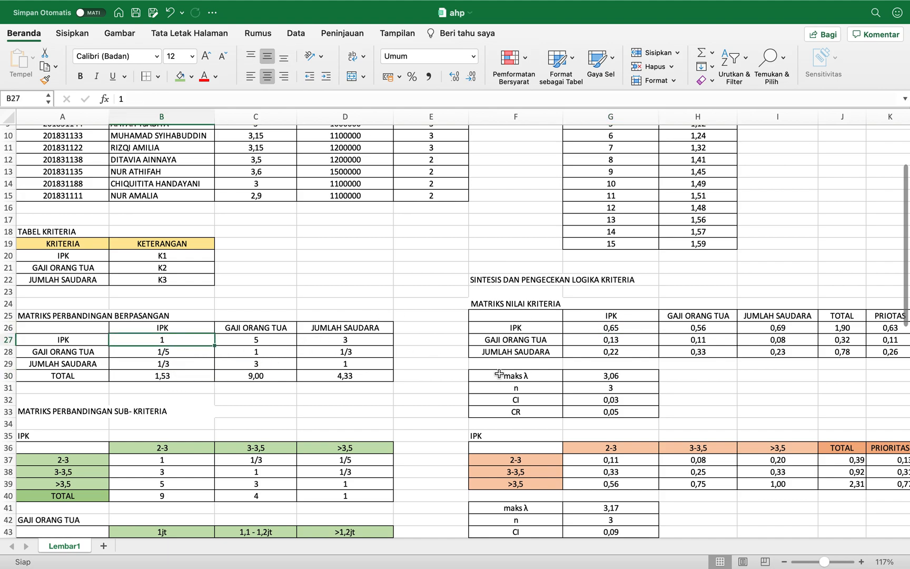
Check the remaining IPK column formulas in G27 and G28 and the first GAJI ORANG TUA formula in H26.
click(609, 341)
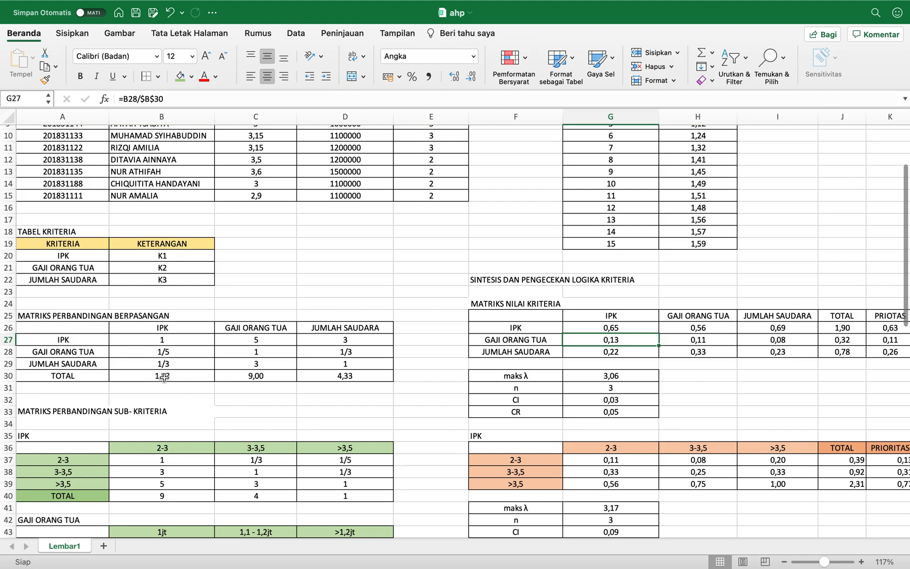
click(620, 356)
scroll(620, 353, down, 2)
scroll(620, 353, right, 2)
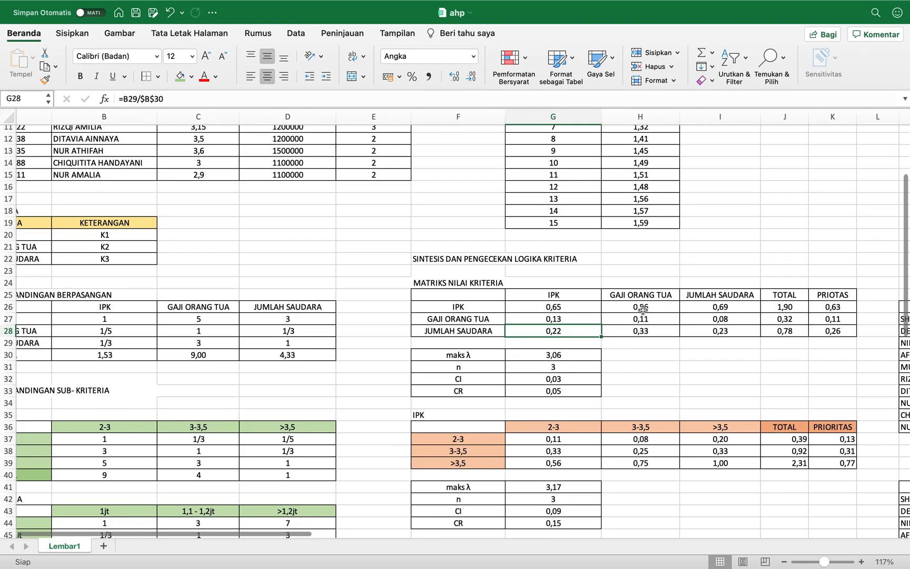
click(642, 310)
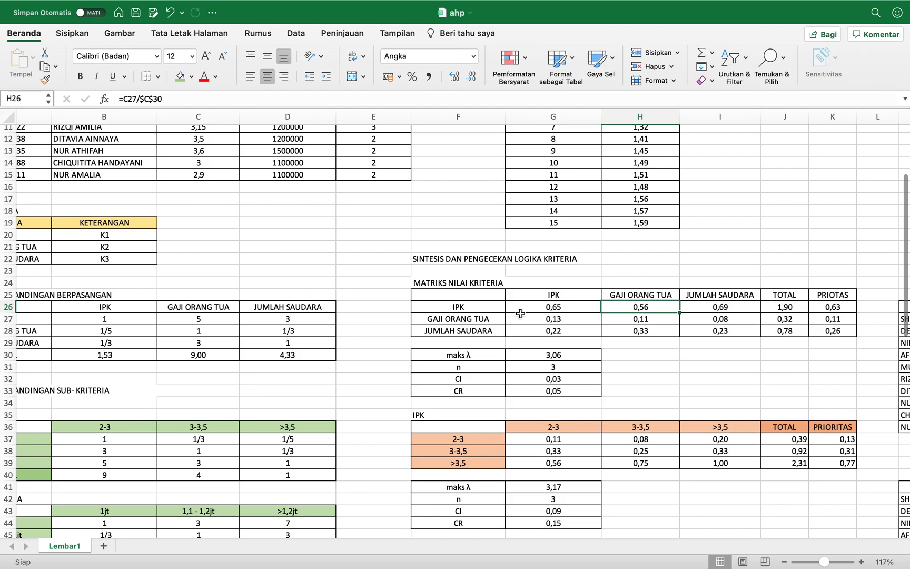
scroll(620, 330, down, 1)
scroll(620, 330, right, 1)
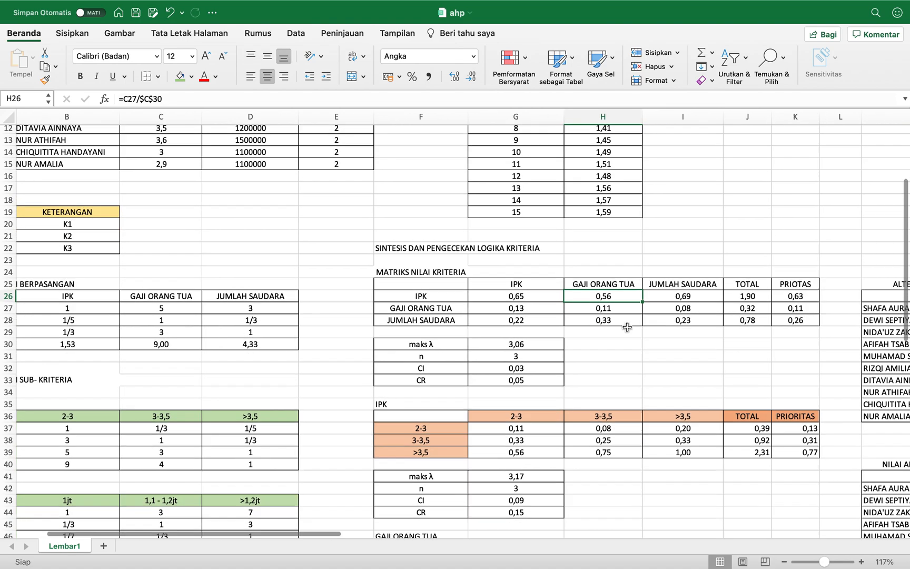
Check the TOTAL column's row-sum formulas in cells J26 to J28 of the criteria value matrix.
click(745, 301)
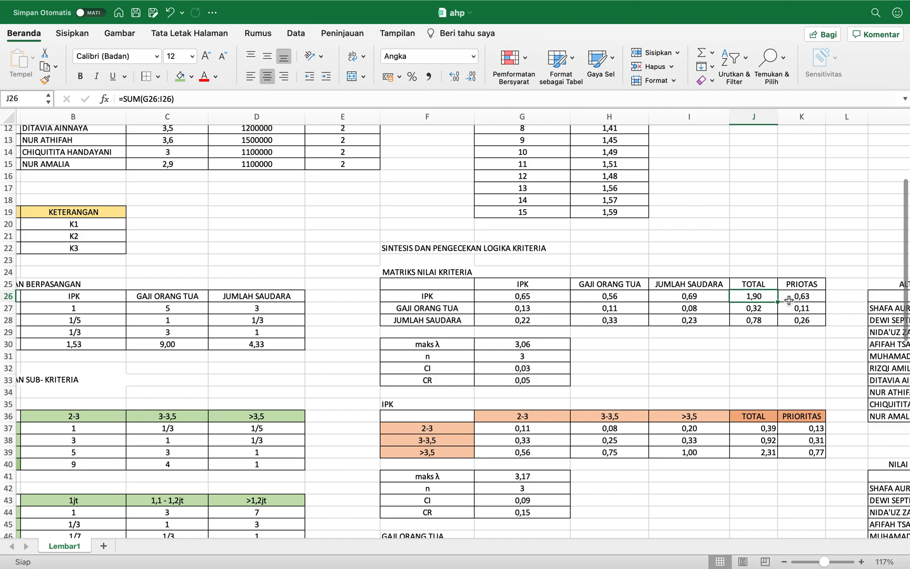
click(765, 312)
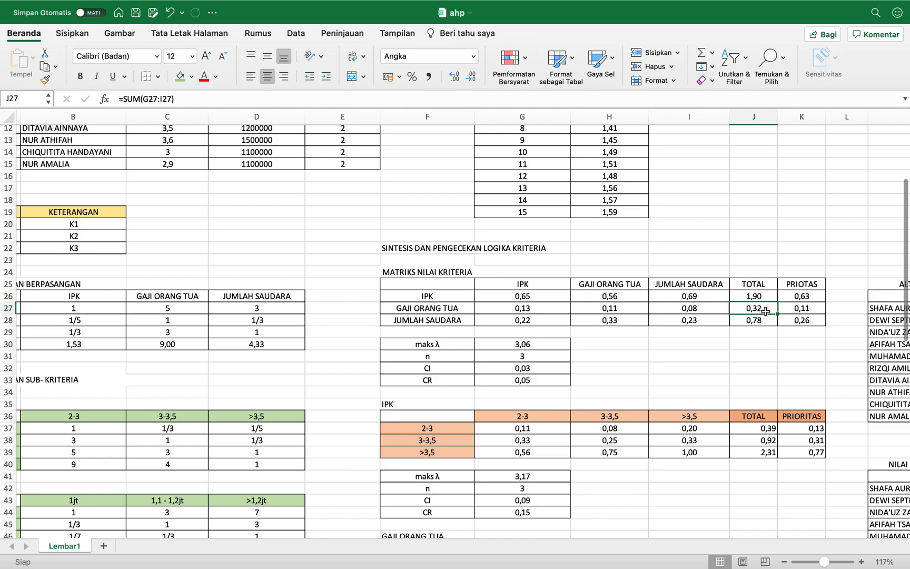
click(762, 320)
Compare the IPK row's total in J26 with its PRIOTAS formula in K26, and check the K27 formula.
click(801, 296)
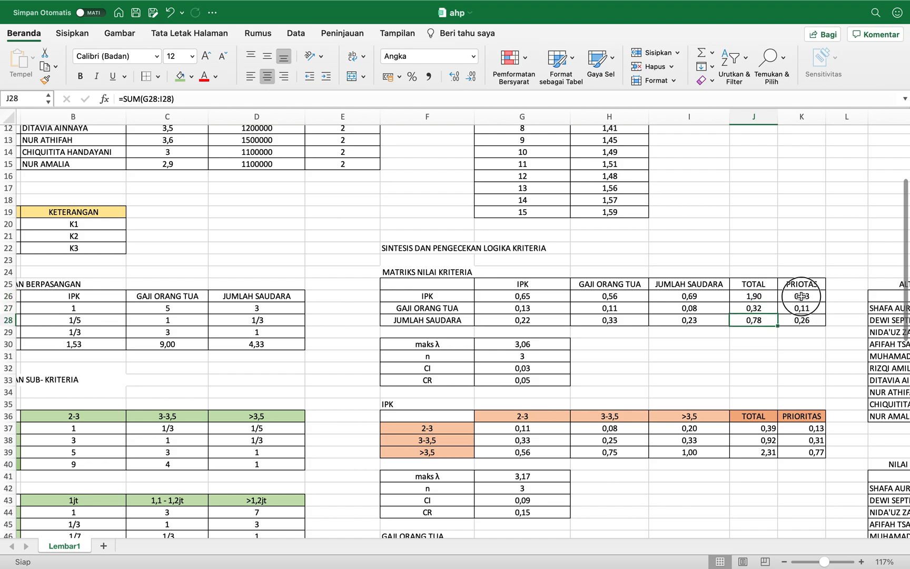
click(757, 300)
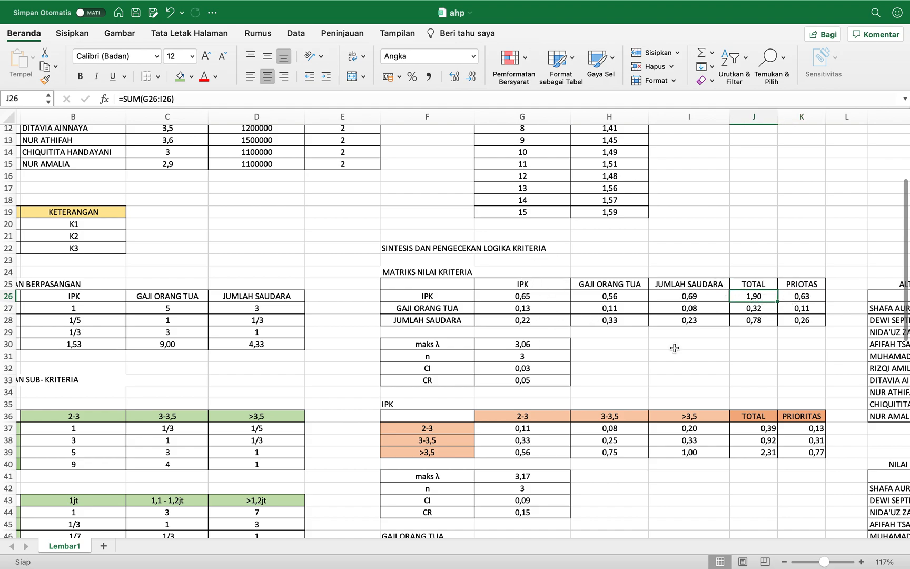
click(806, 296)
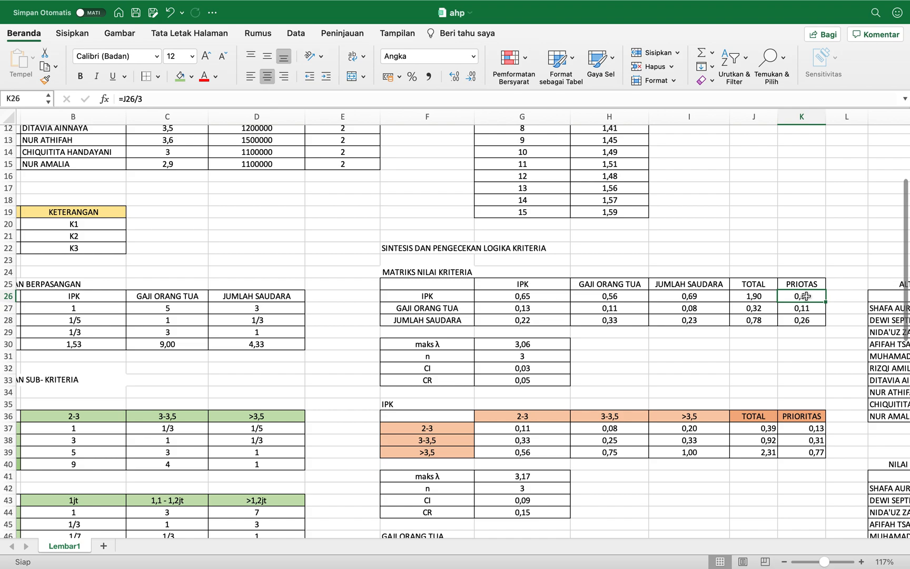
click(799, 312)
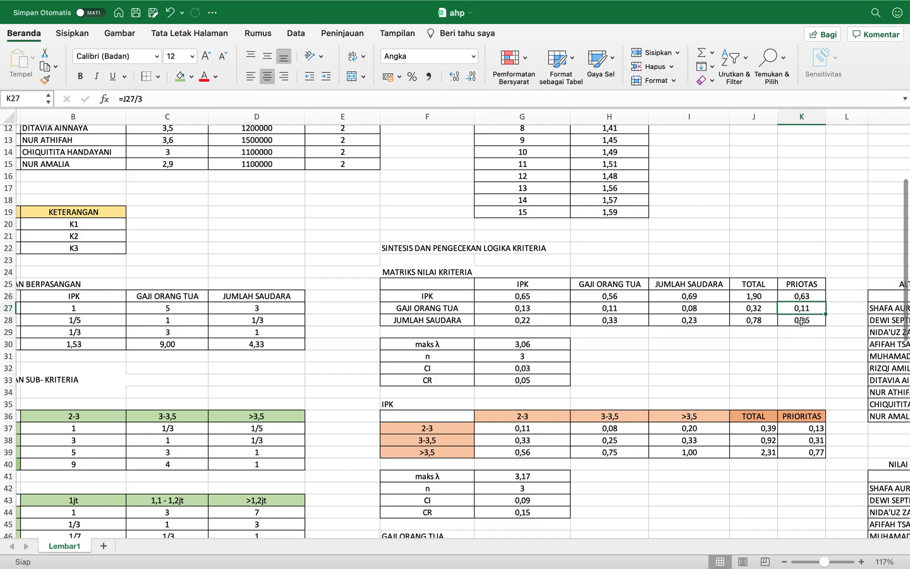
Examine the maks λ formula in G30, tracing it to the PRIOTAS values and the pairwise matrix totals in row 30.
click(447, 345)
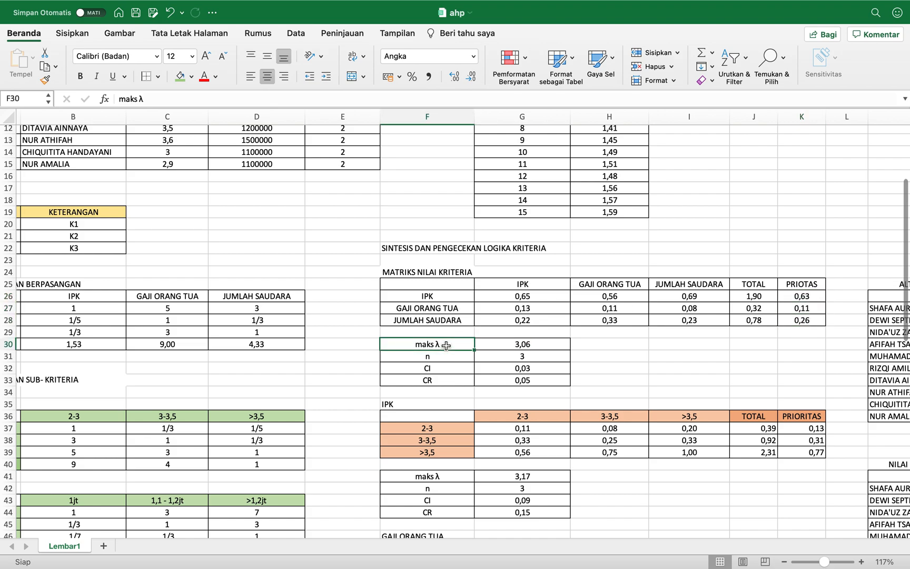
click(504, 345)
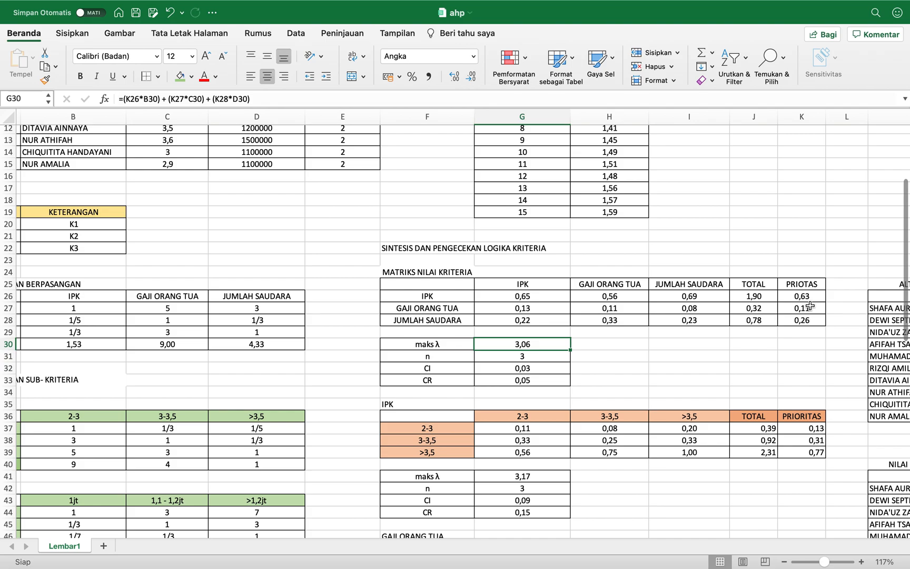
scroll(810, 306, left, 3)
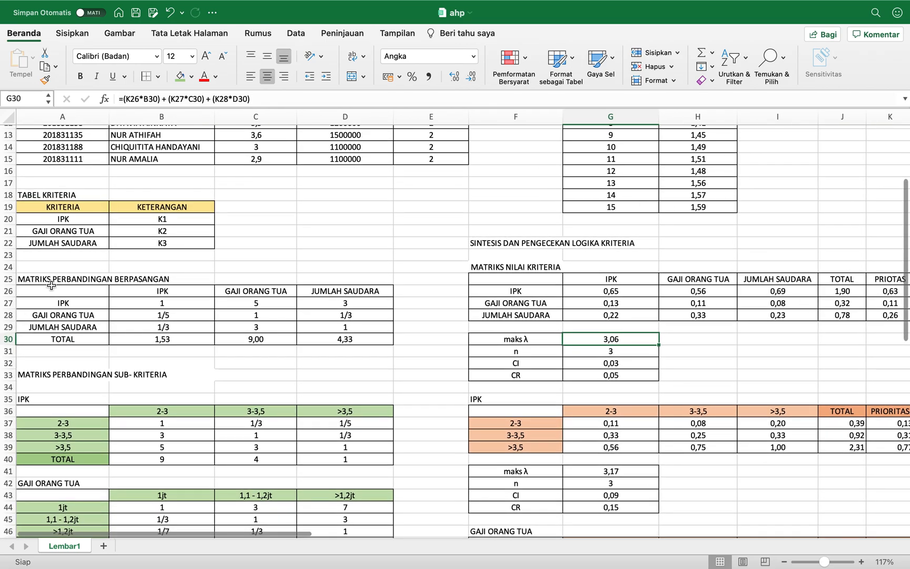
click(177, 342)
scroll(177, 343, right, 10)
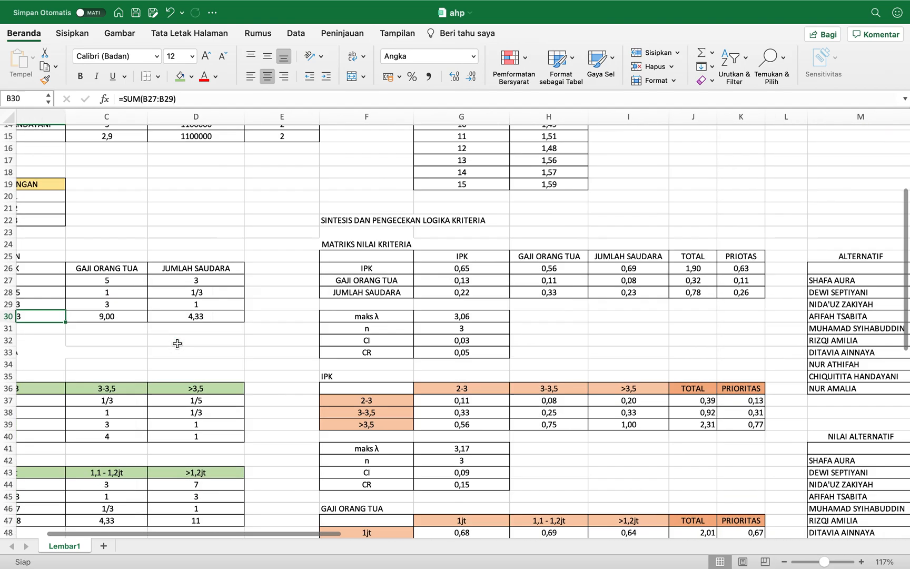
scroll(177, 343, left, 5)
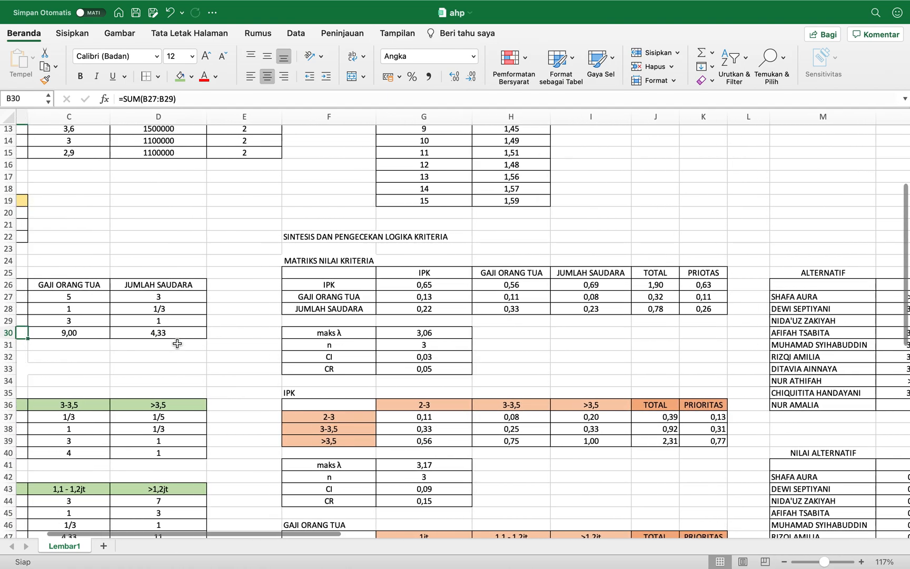
click(414, 331)
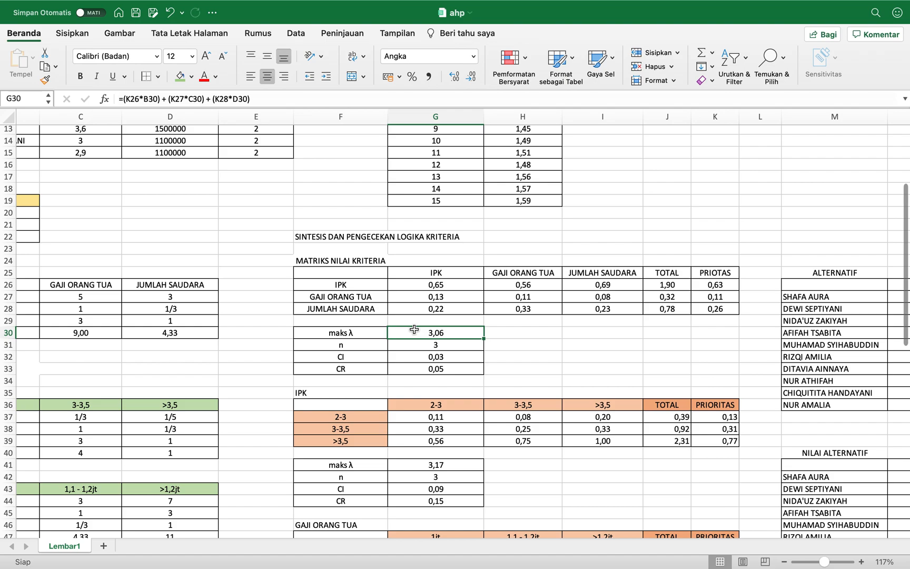
scroll(176, 366, left, 5)
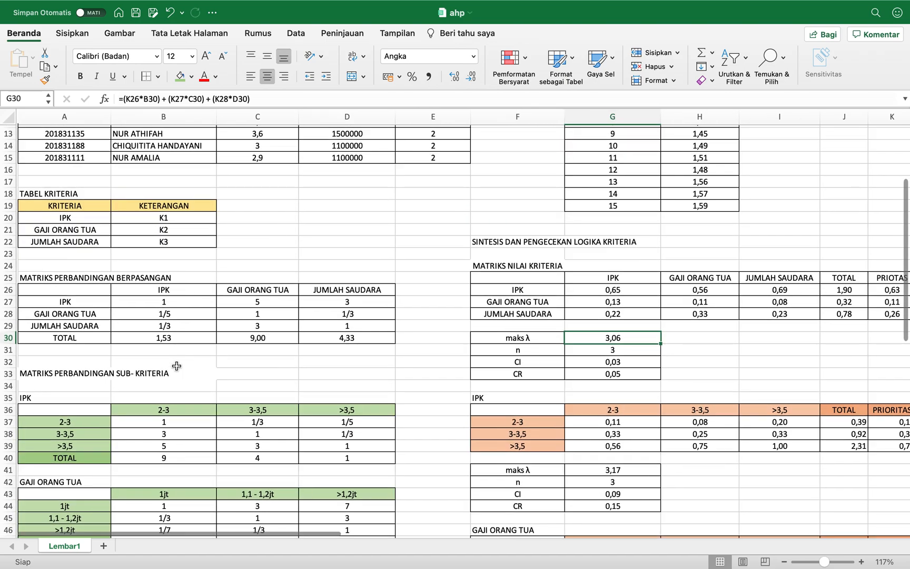
scroll(177, 366, right, 5)
scroll(176, 365, down, 1)
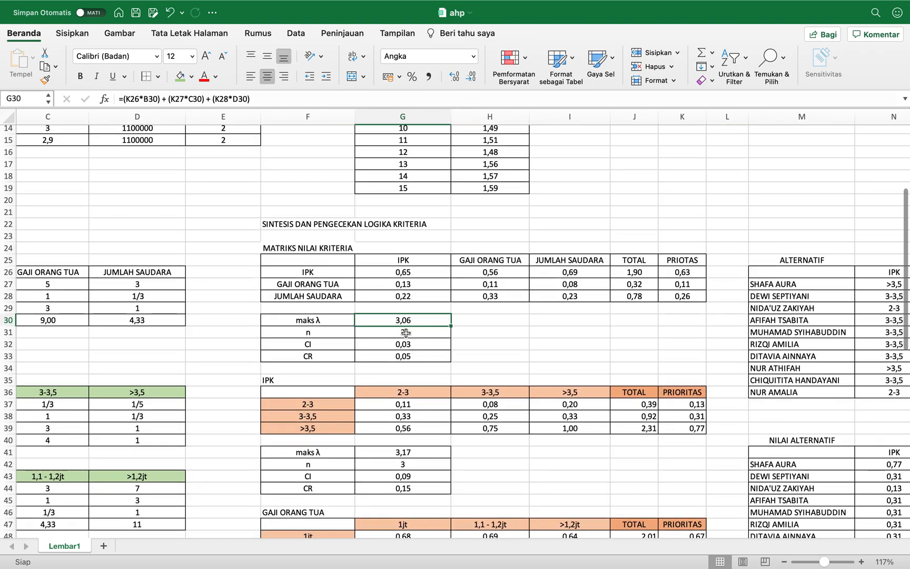
Check the n value in G31 and the CI and CR formulas in G32 and G33 for the criteria matrix.
click(406, 333)
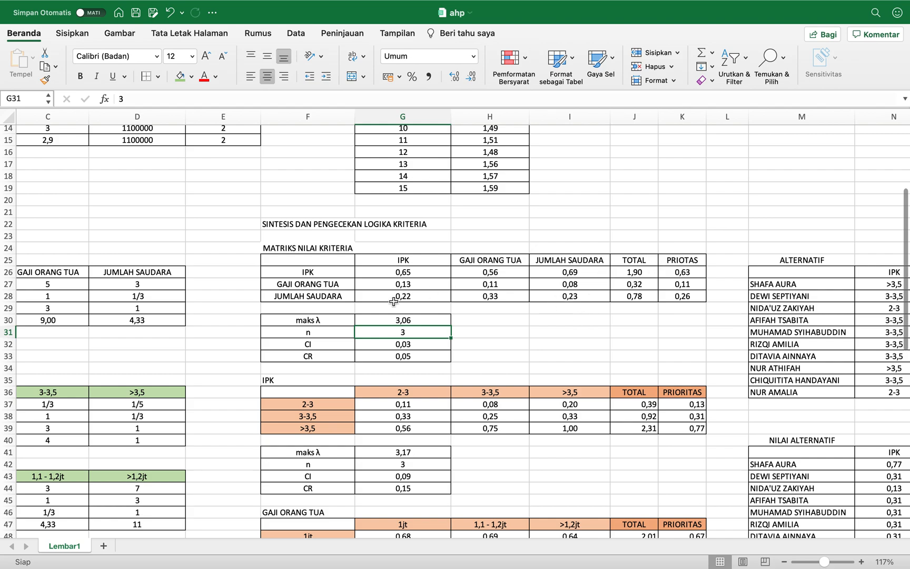
click(400, 346)
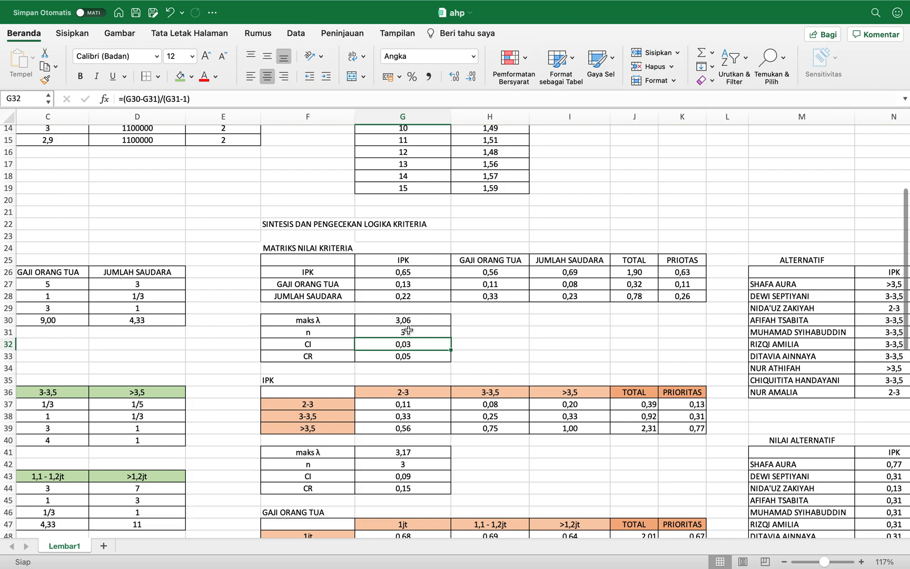
click(404, 358)
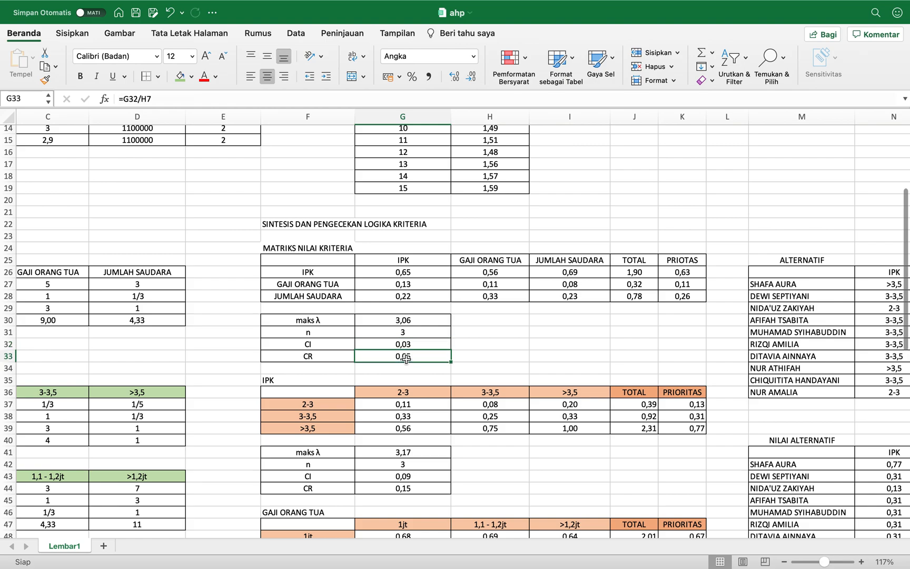
Trace the H7 reference in the CR formula to the NILAI INDEX RANDOM table.
scroll(405, 360, up, 3)
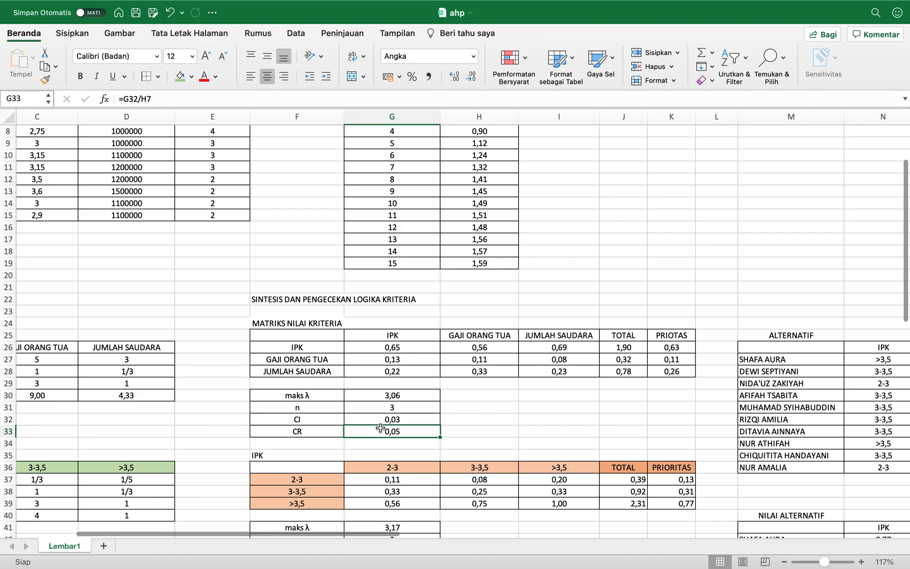
scroll(404, 415, up, 4)
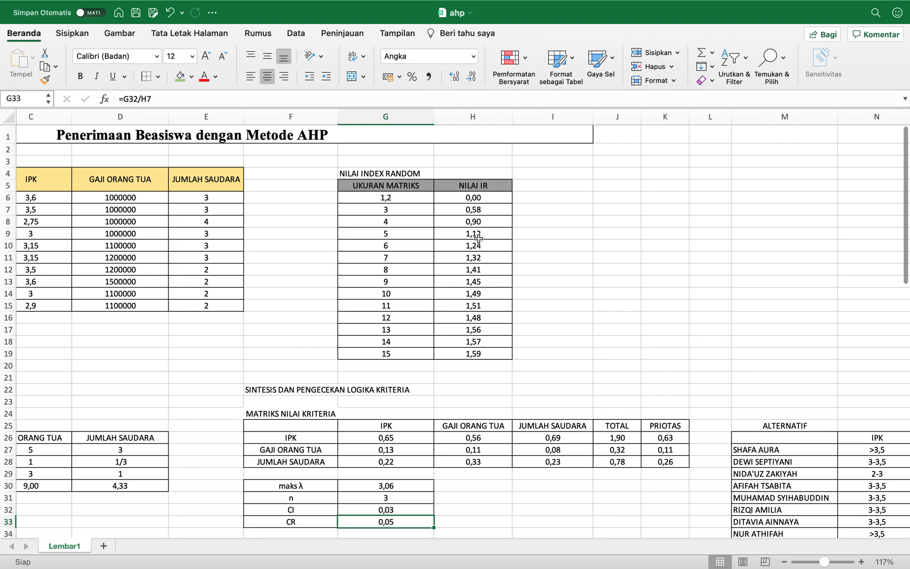
Look over the IPK, GAJI ORANG TUA and JUMLAH SAUDARA sub-criteria value matrices beneath the criteria matrix.
scroll(478, 238, down, 8)
scroll(361, 477, left, 1)
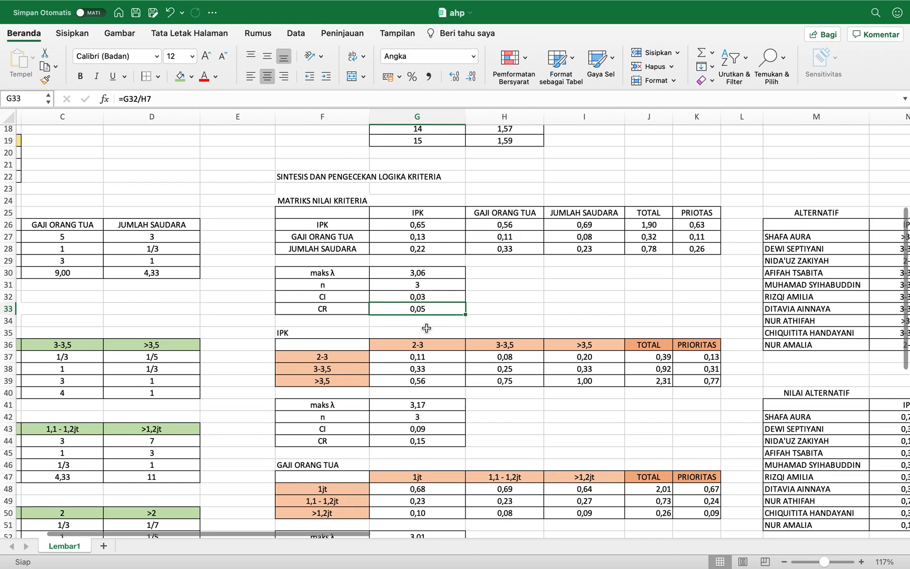
scroll(431, 313, down, 2)
scroll(432, 313, left, 1)
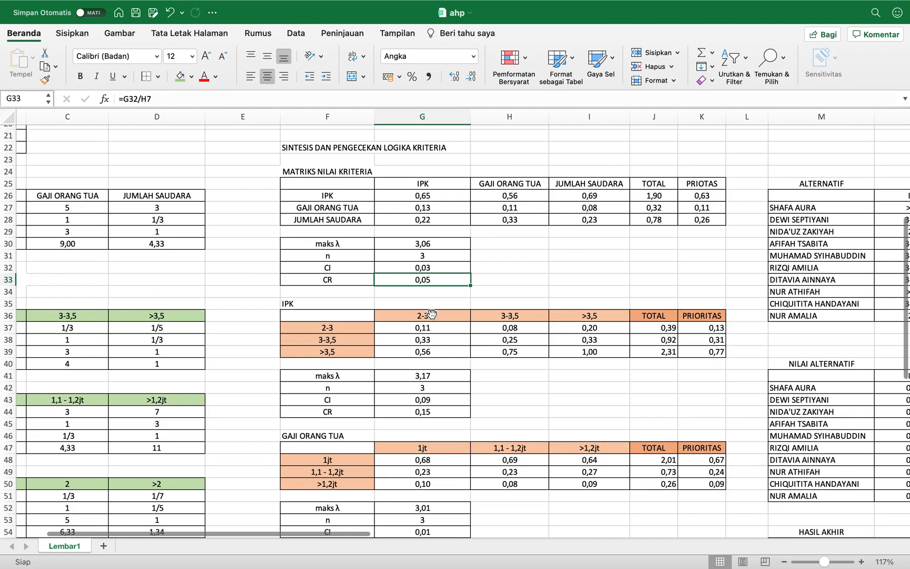
scroll(431, 314, down, 4)
scroll(431, 314, right, 1)
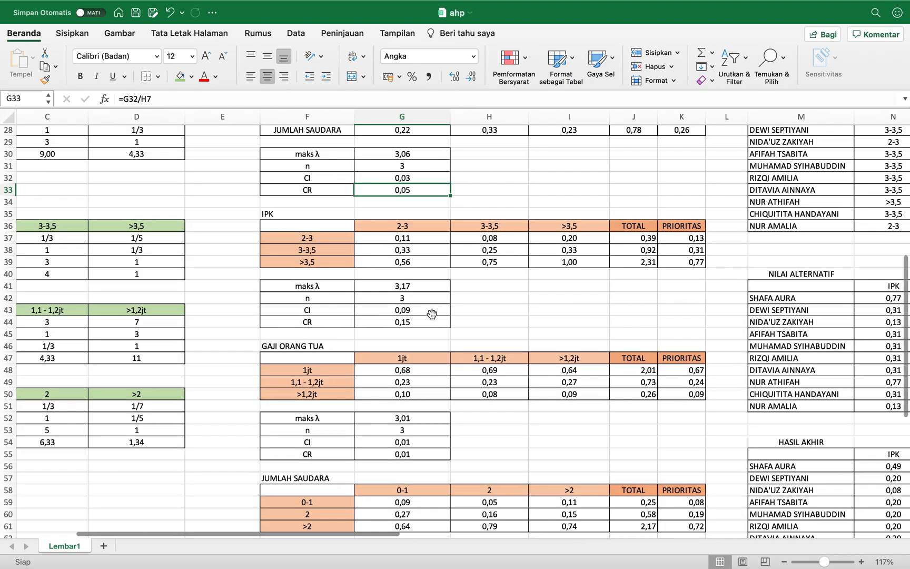
scroll(432, 314, up, 4)
scroll(432, 314, right, 2)
scroll(432, 314, up, 1)
scroll(432, 315, up, 3)
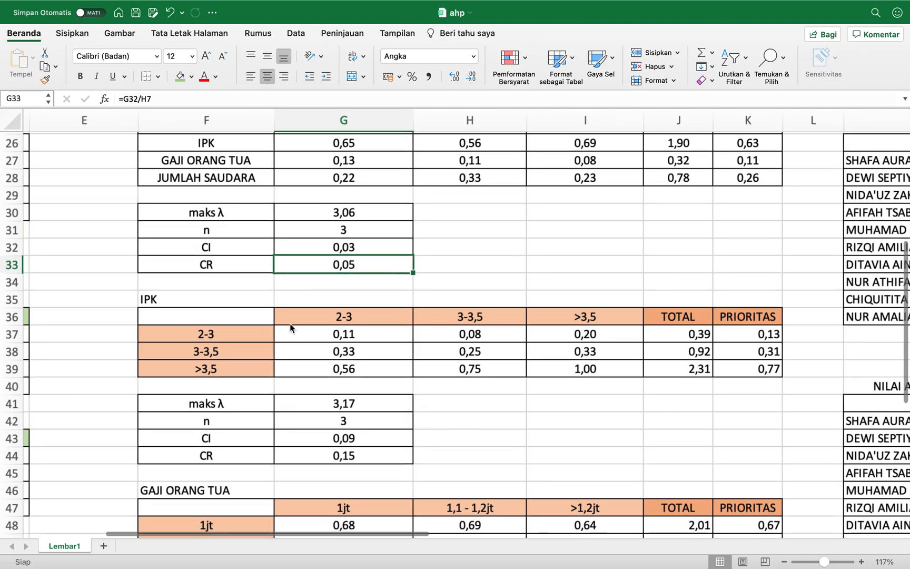
Check the G37 formula in the IPK value matrix, tracing it to B37 and the column total in B40.
scroll(367, 337, up, 3)
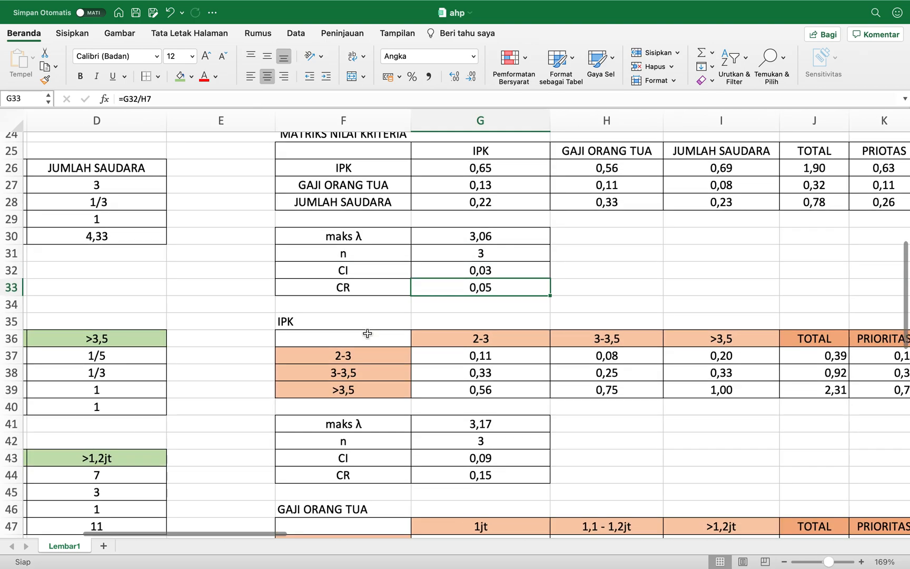
scroll(368, 337, left, 2)
click(405, 347)
scroll(405, 348, left, 3)
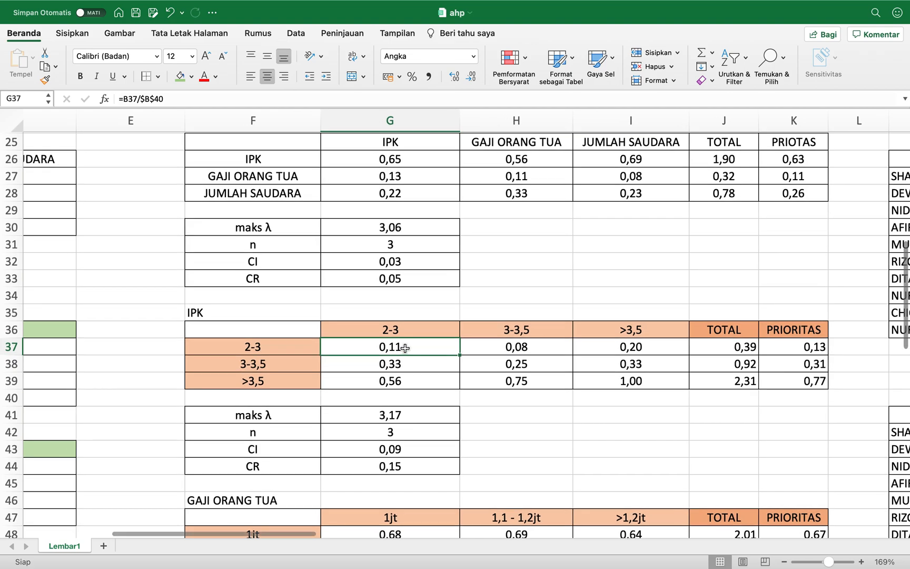
scroll(405, 347, left, 5)
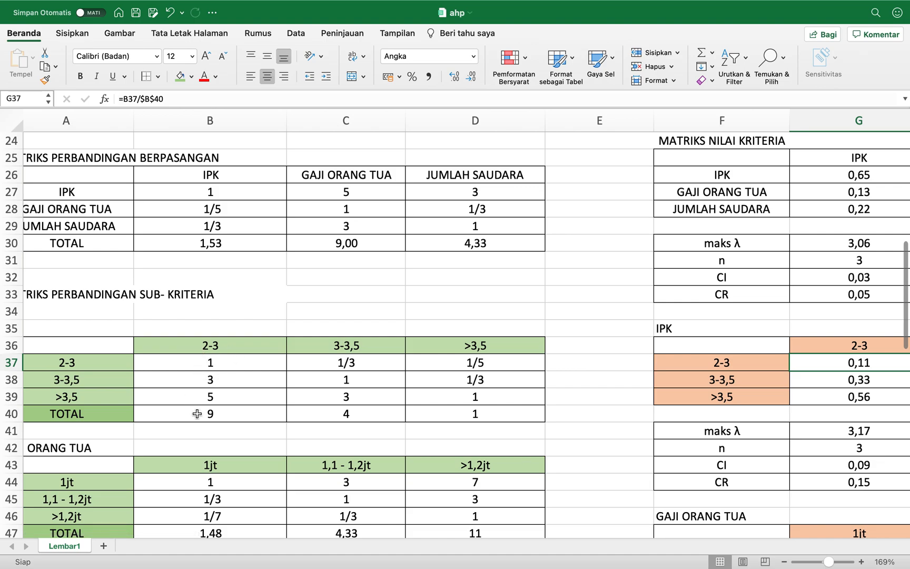
scroll(305, 445, right, 5)
scroll(305, 445, down, 2)
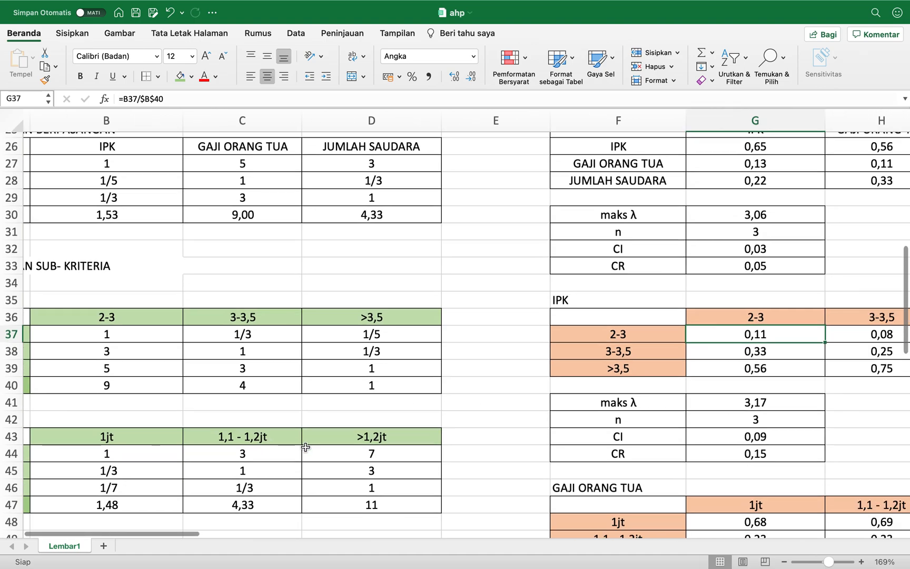
scroll(757, 360, right, 5)
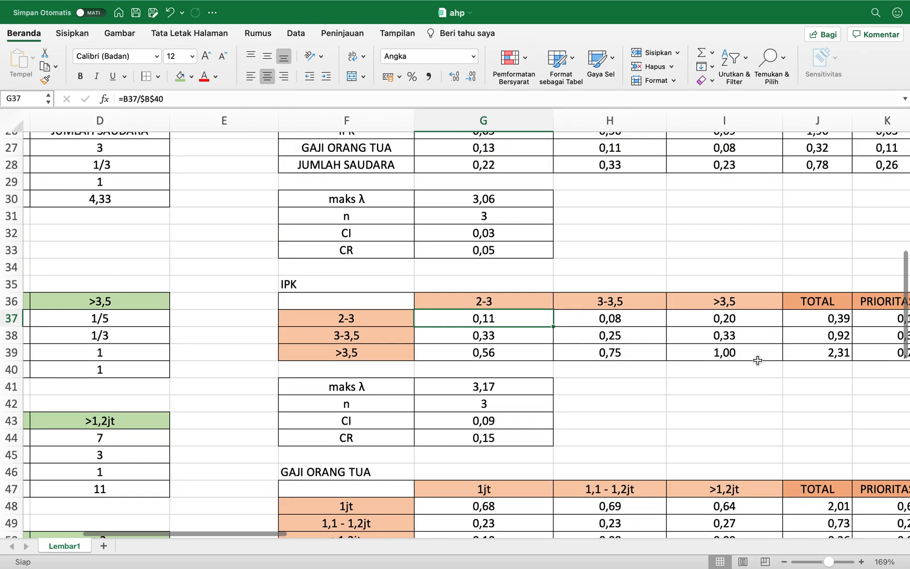
Check the TOTAL formula in J37 and the PRIORITAS formula in K37 of the IPK matrix.
click(778, 327)
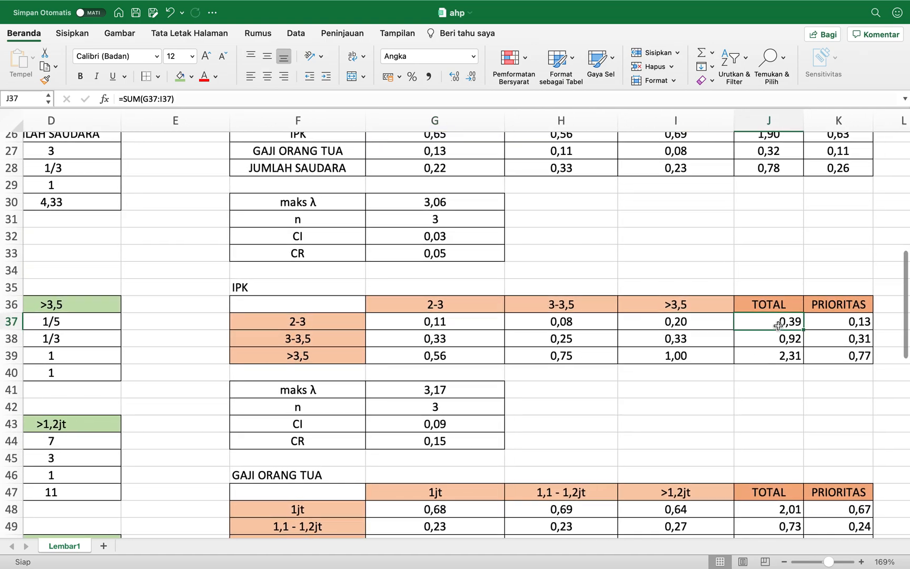
scroll(778, 327, up, 2)
scroll(778, 327, right, 2)
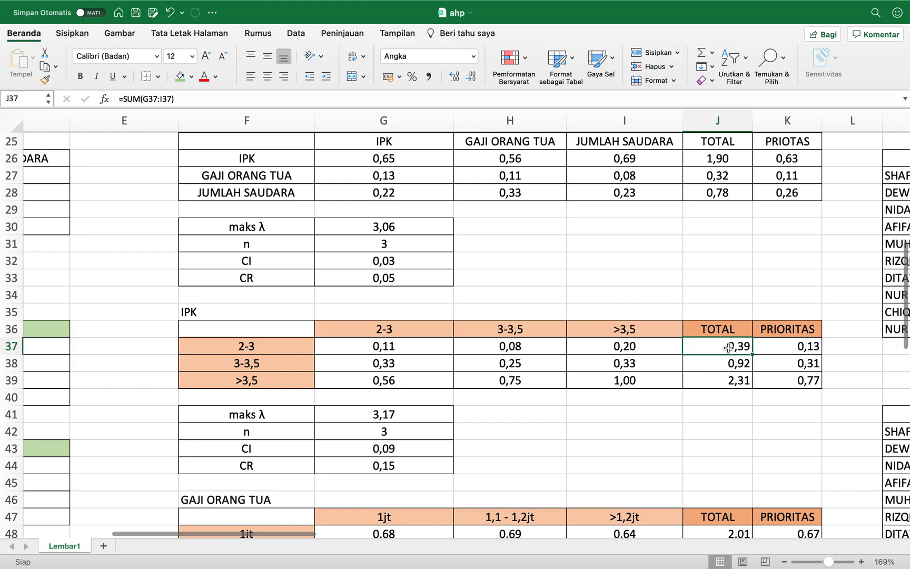
click(806, 350)
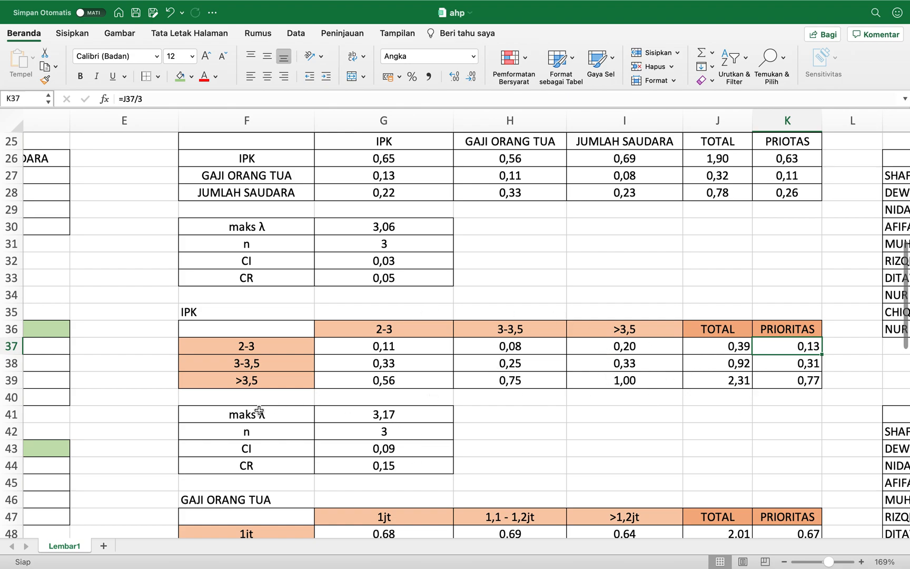
Check the maks λ, CI and CR formulas in G41, G43 and G44 for the IPK matrix.
click(391, 420)
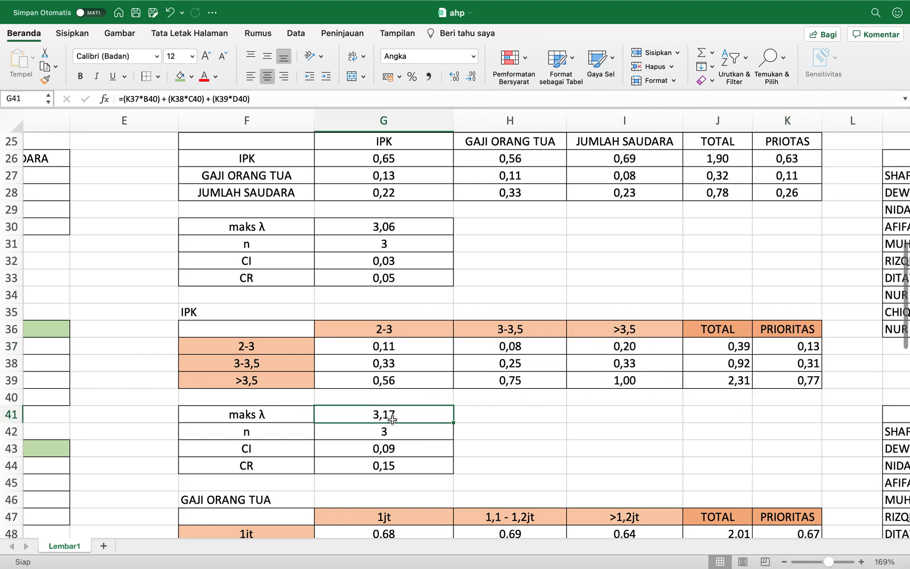
click(381, 449)
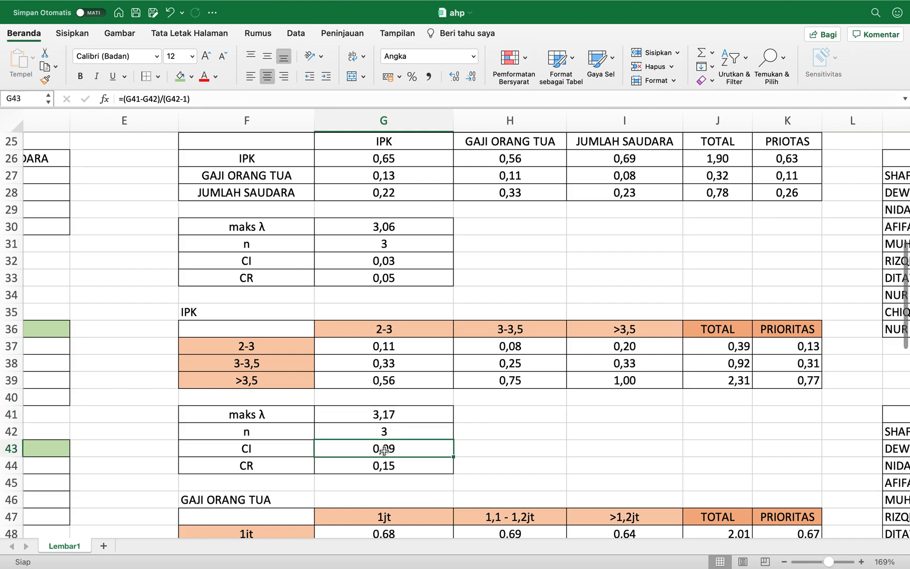
click(359, 470)
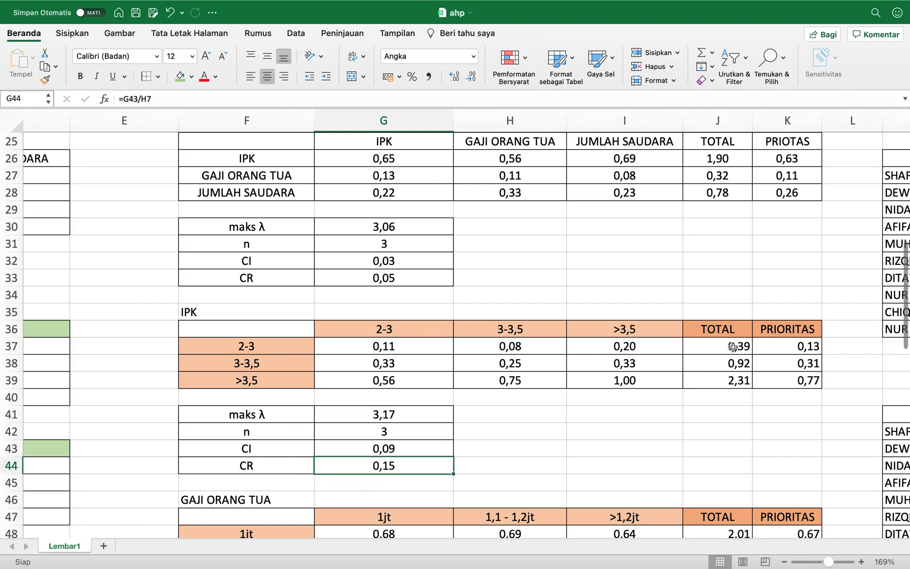
Center the IPK matrix's TOTAL and PRIORITAS values in cells J37 to K39.
drag(730, 347, 782, 381)
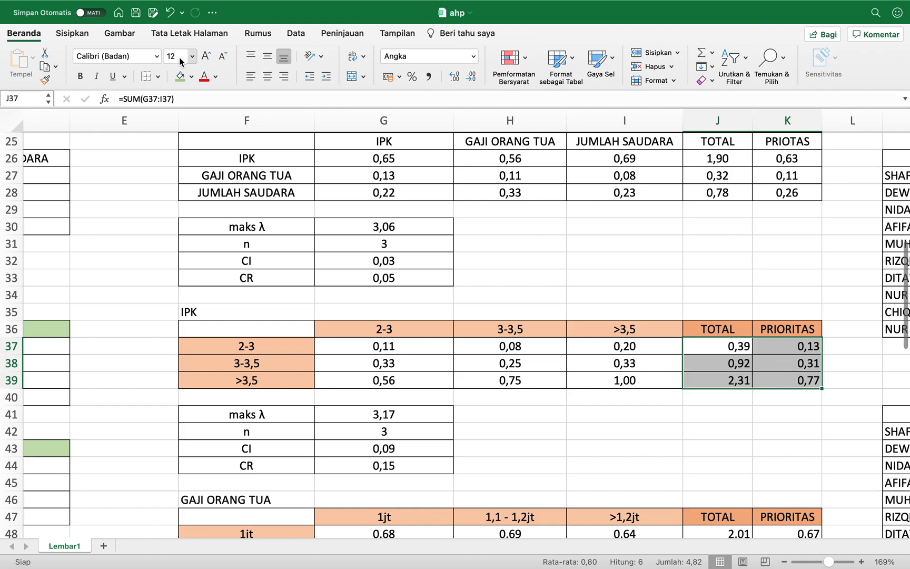
click(267, 77)
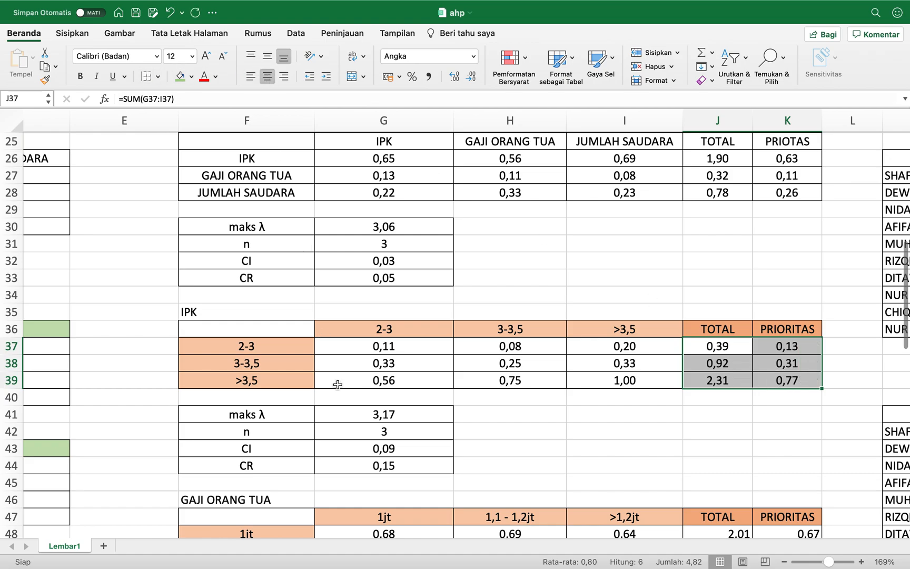
Trace the G48 formula of the GAJI ORANG TUA matrix to its pairwise table, and check the J48 and K48 formulas.
scroll(337, 382, down, 5)
scroll(337, 384, down, 3)
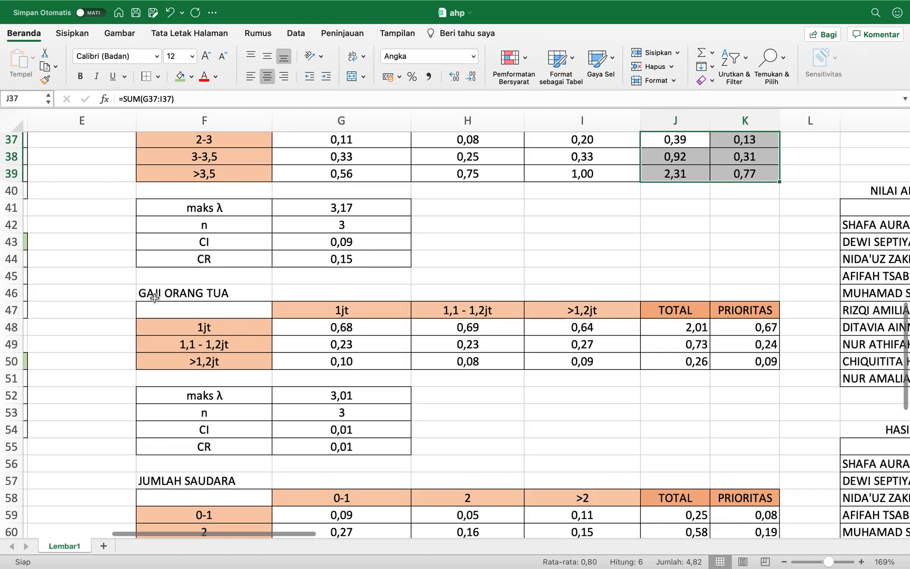
scroll(169, 289, up, 5)
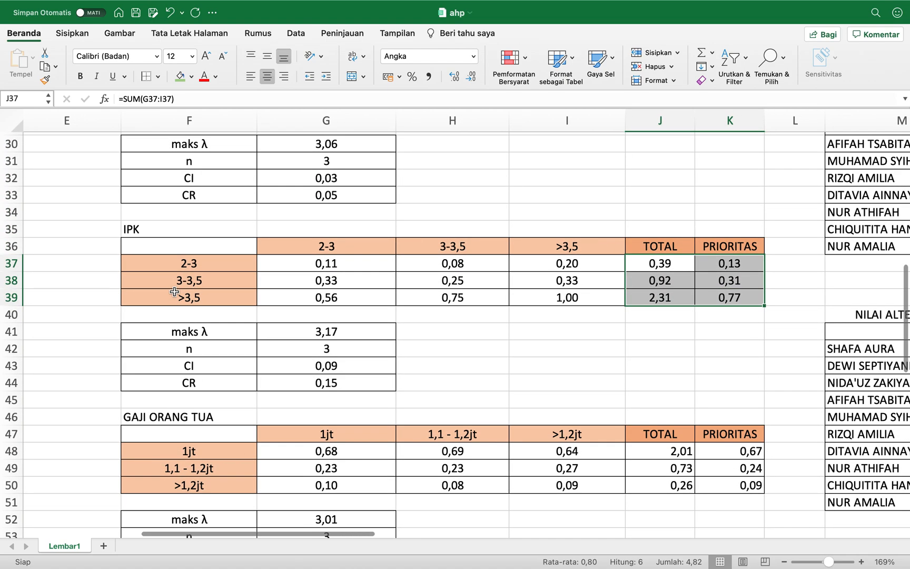
scroll(175, 291, down, 4)
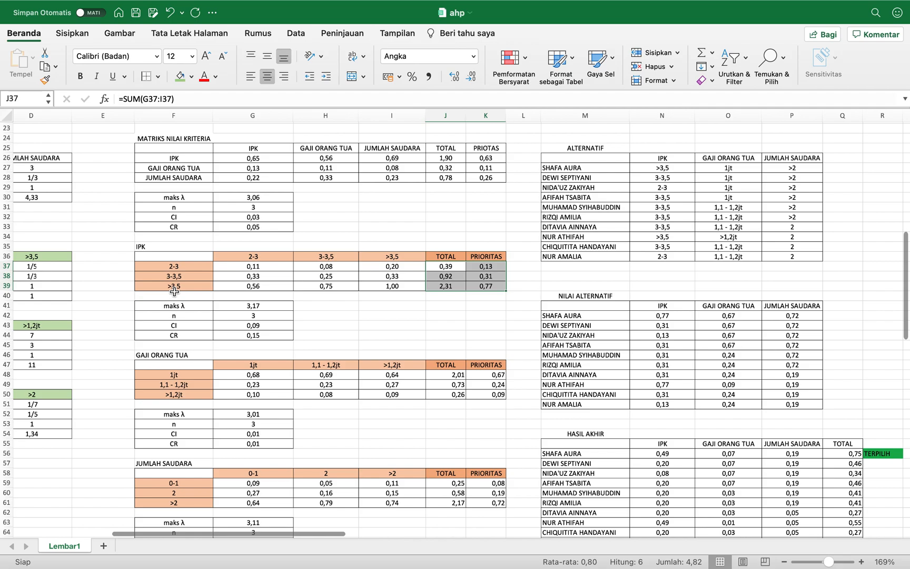
scroll(174, 291, up, 4)
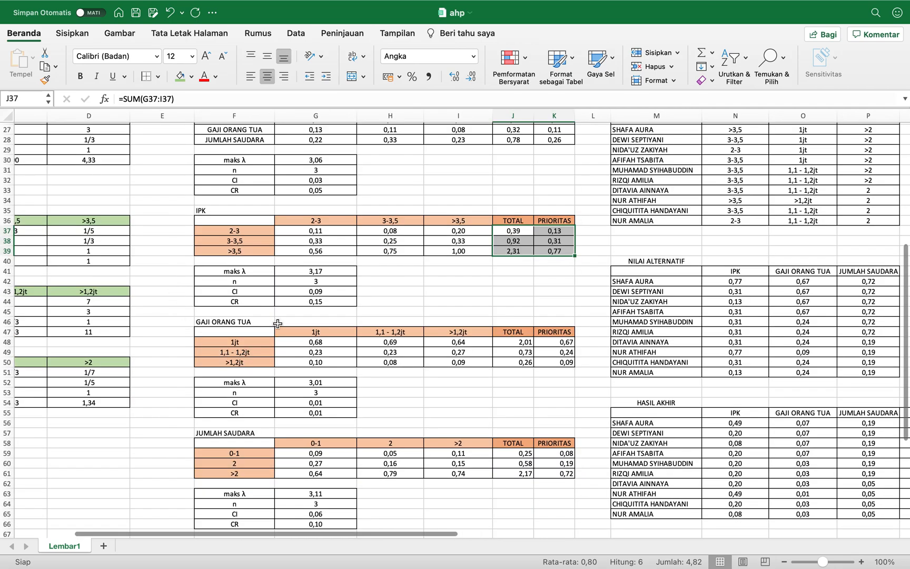
scroll(278, 323, up, 2)
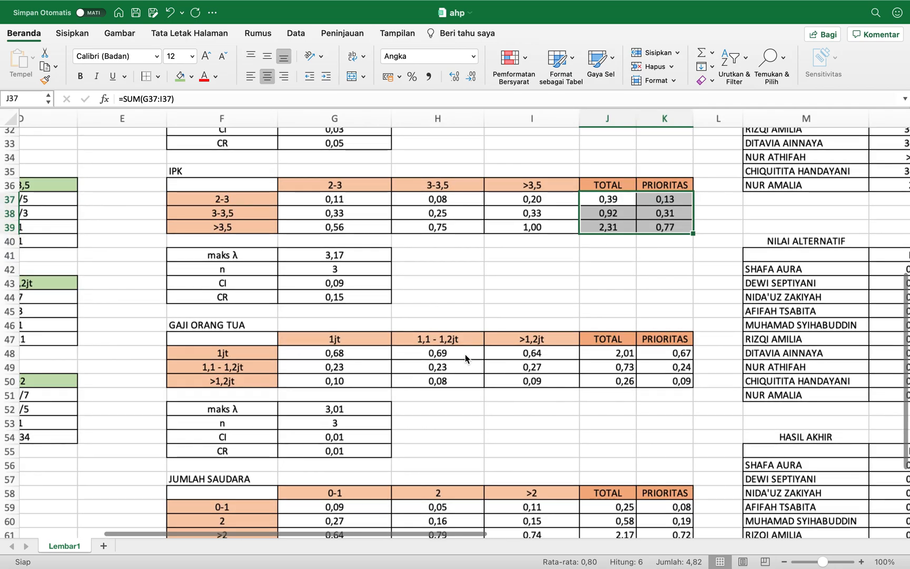
scroll(465, 354, up, 2)
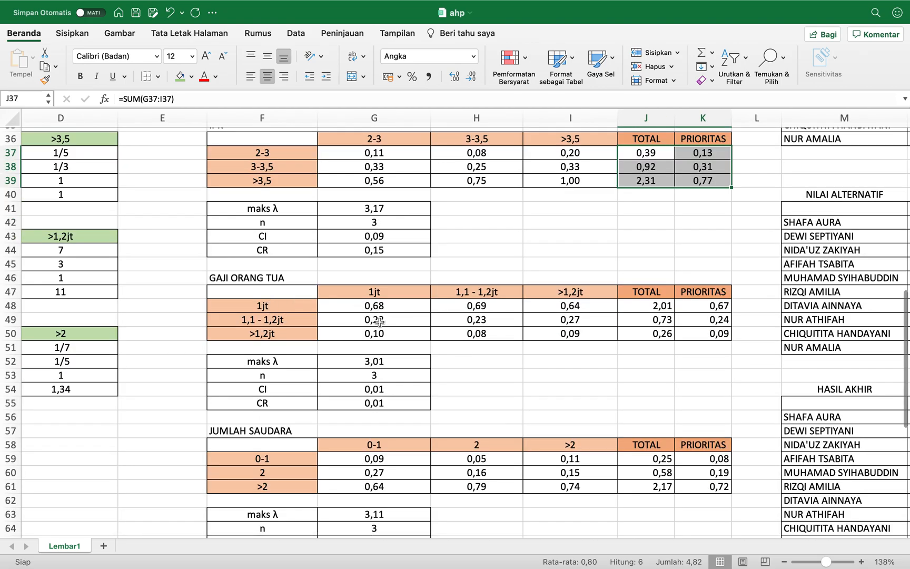
click(391, 305)
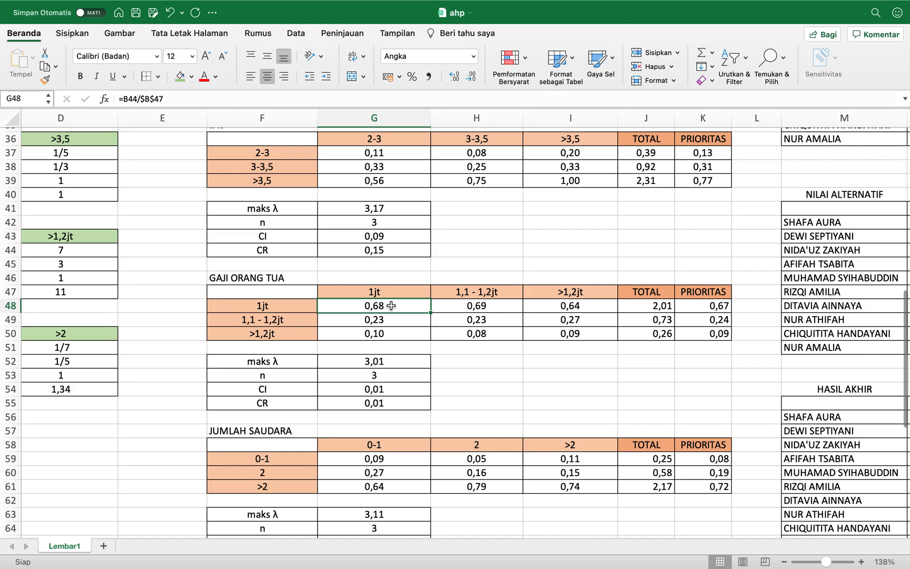
scroll(391, 306, left, 10)
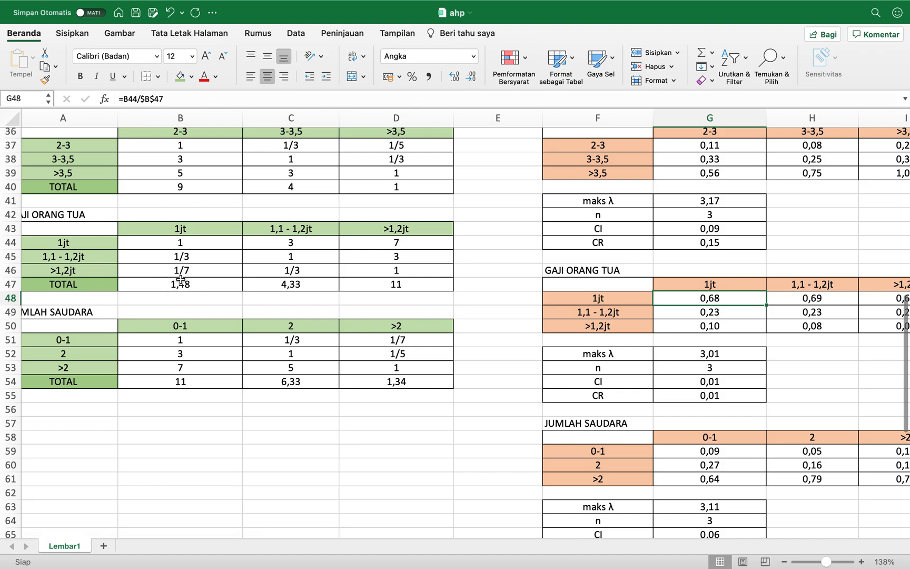
scroll(316, 358, right, 5)
scroll(422, 364, up, 3)
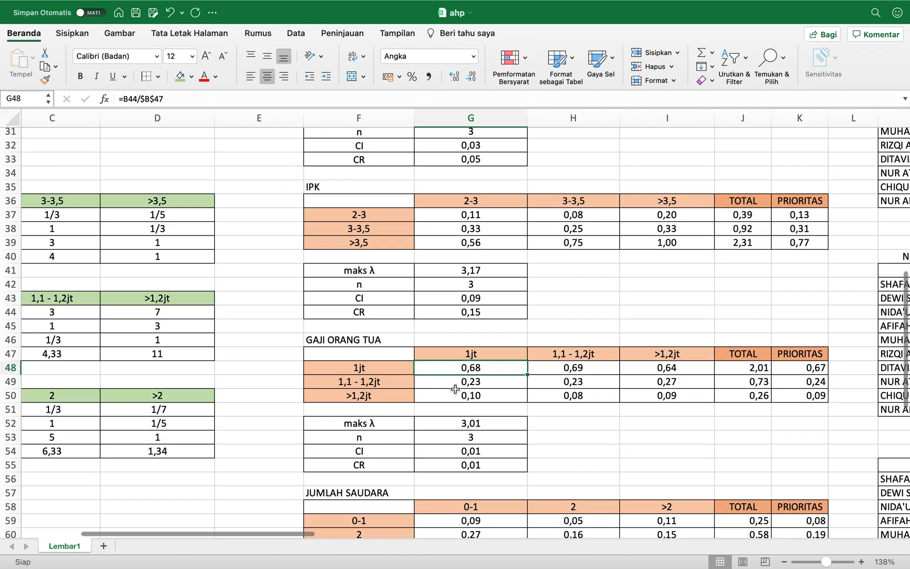
click(752, 370)
click(816, 370)
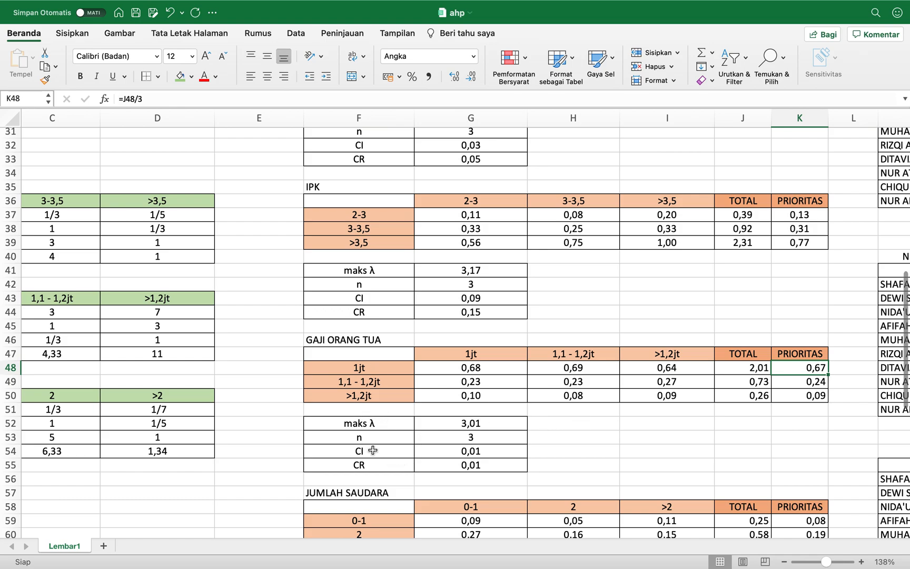
Check the G59 formula in the JUMLAH SAUDARA matrix, tracing it to B51 and the column total in B54.
scroll(506, 455, down, 6)
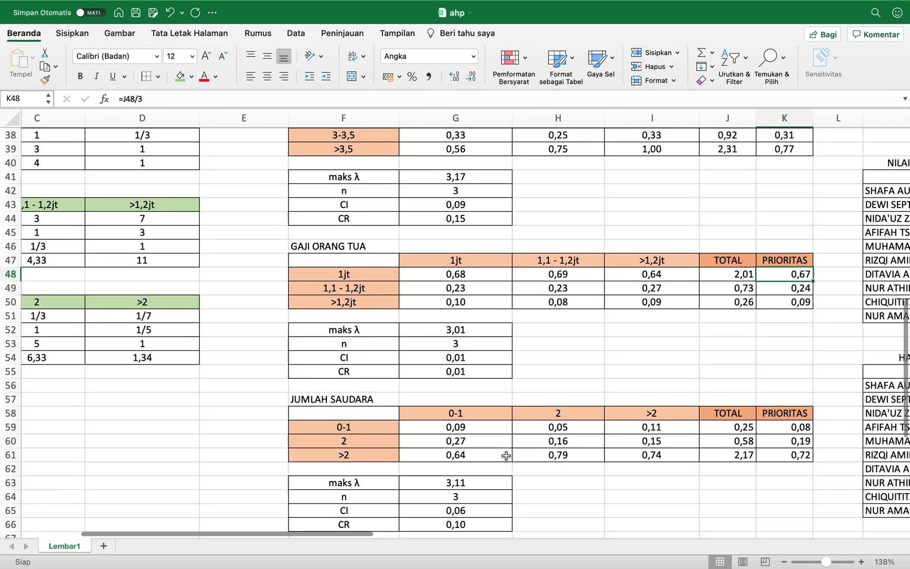
click(477, 375)
scroll(529, 394, left, 5)
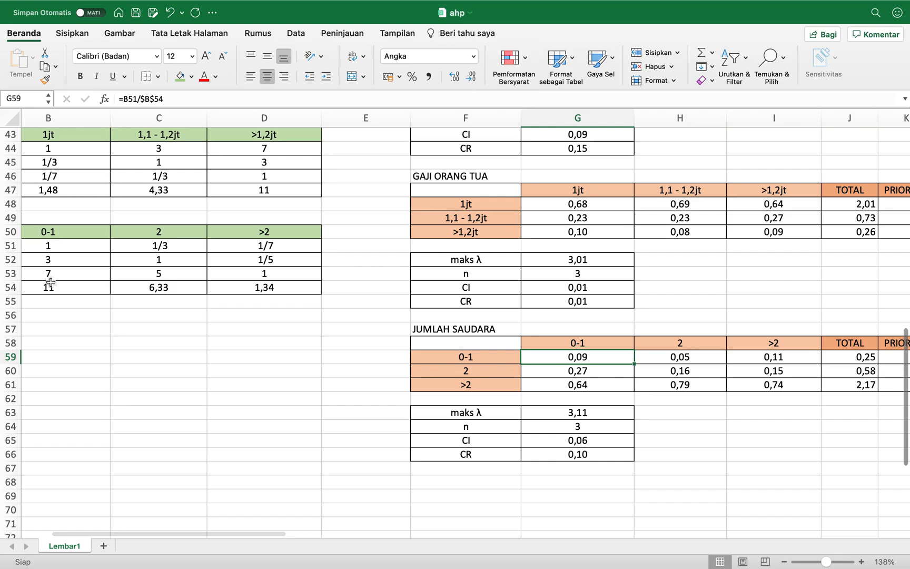
scroll(53, 286, up, 2)
scroll(53, 286, left, 2)
scroll(54, 286, right, 3)
scroll(54, 286, down, 3)
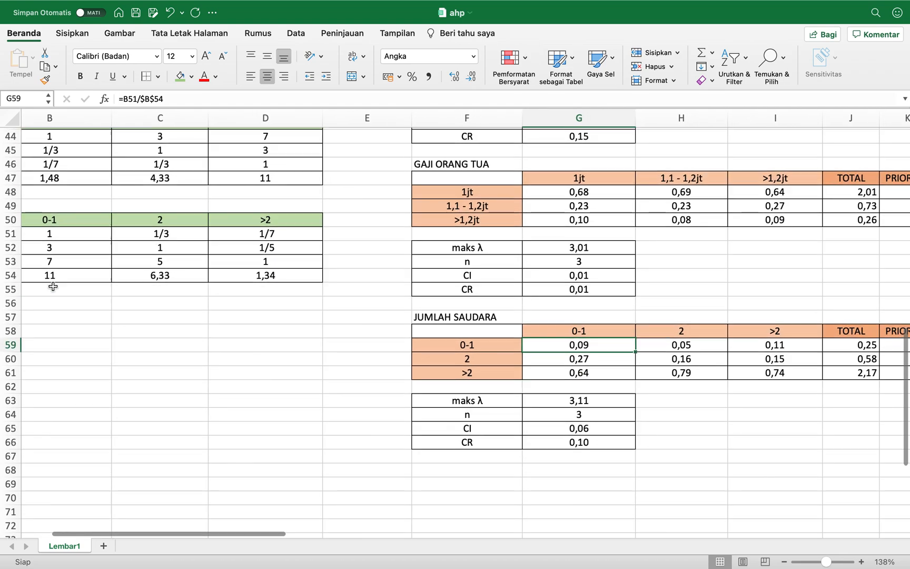
scroll(53, 286, up, 3)
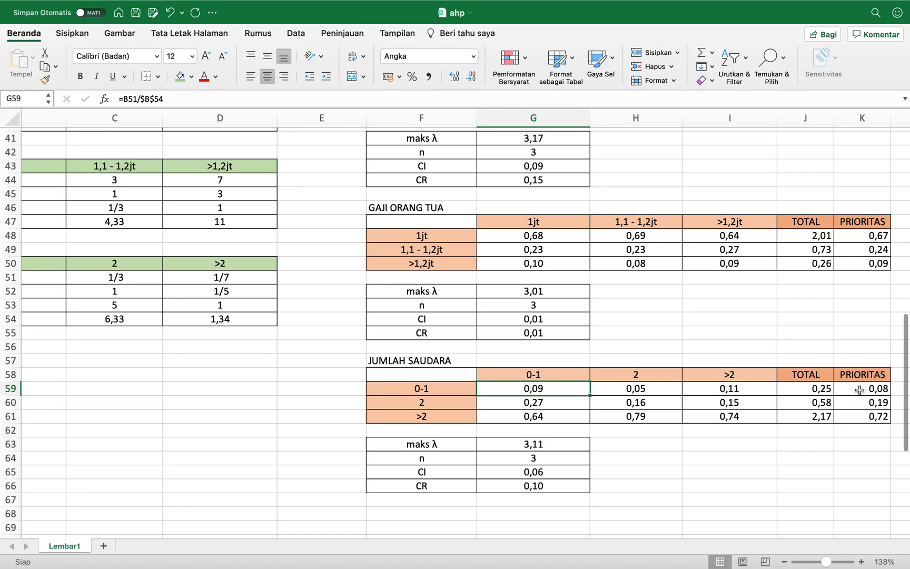
Dismiss the notification widgets and view the NILAI ALTERNATIF and HASIL AKHIR tables.
scroll(859, 390, right, 5)
scroll(859, 389, up, 2)
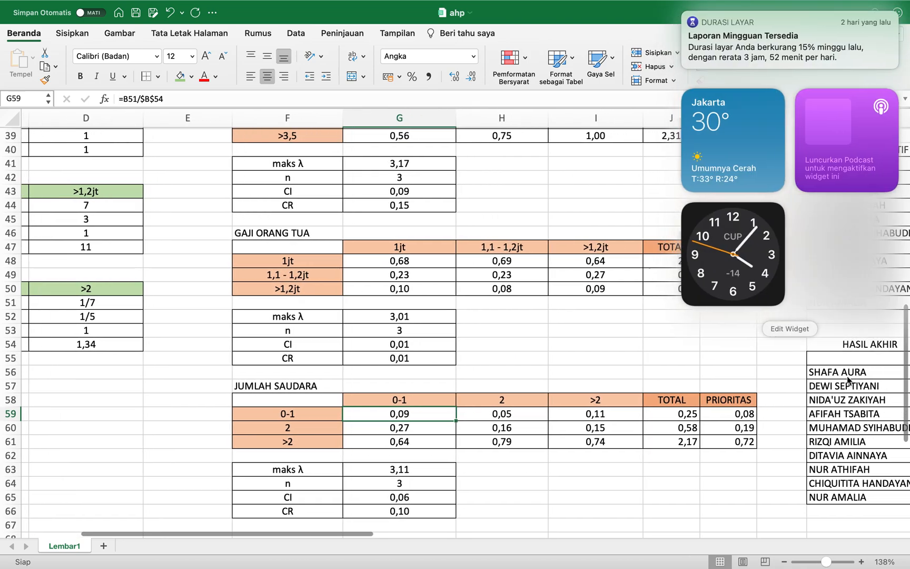
click(640, 322)
scroll(639, 322, right, 10)
scroll(639, 322, up, 2)
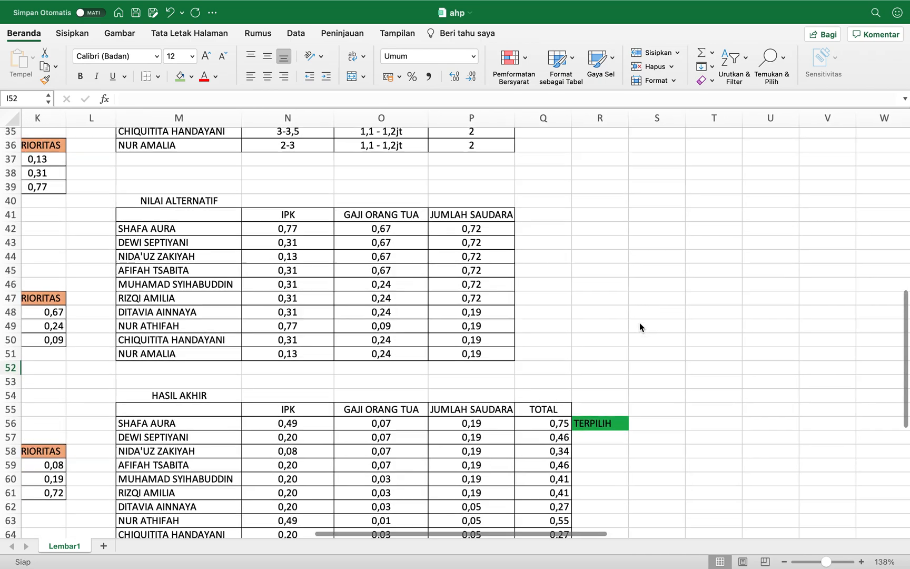
Compare the ALTERNATIF table's categories with the applicants' IPK, GAJI ORANG TUA and JUMLAH SAUDARA data in the main table.
scroll(639, 323, up, 8)
scroll(640, 322, right, 2)
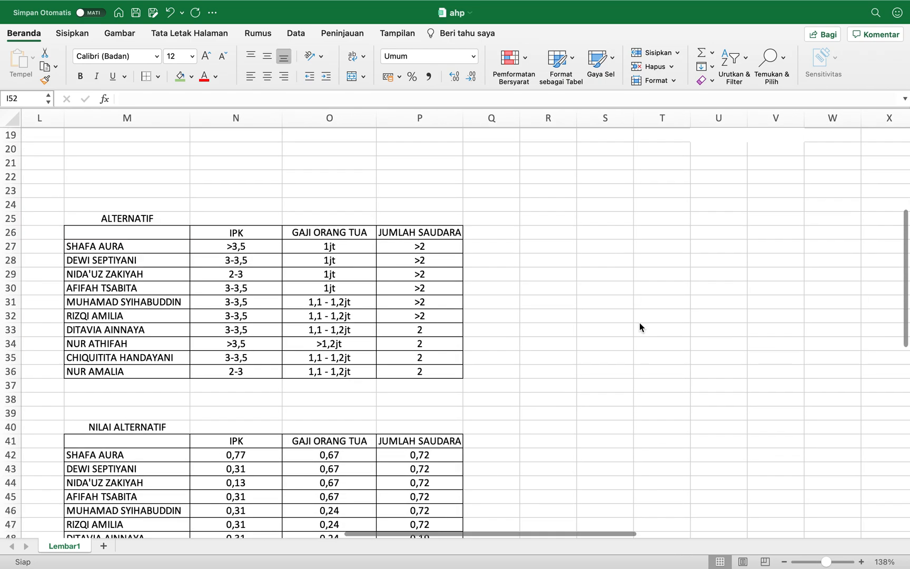
scroll(640, 322, down, 5)
scroll(640, 322, left, 1)
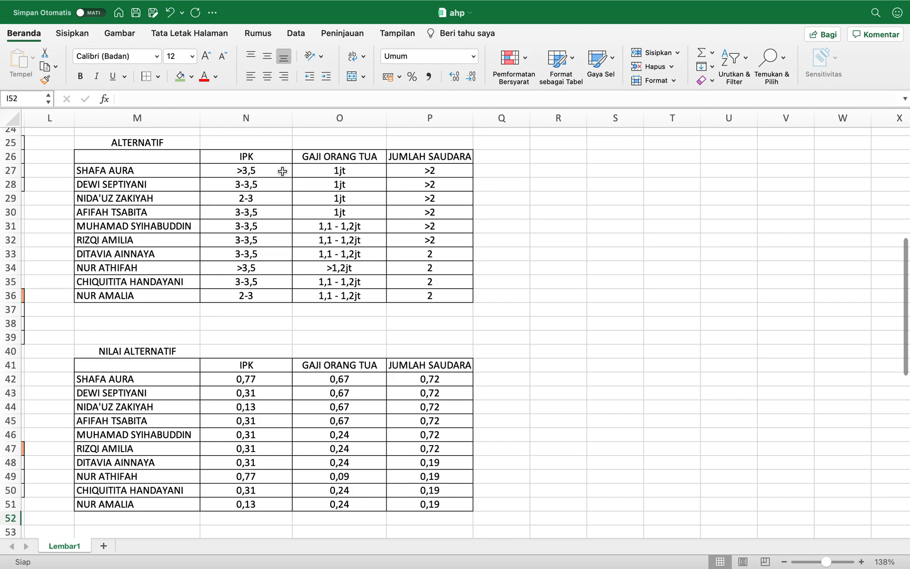
scroll(260, 205, up, 10)
scroll(261, 205, left, 3)
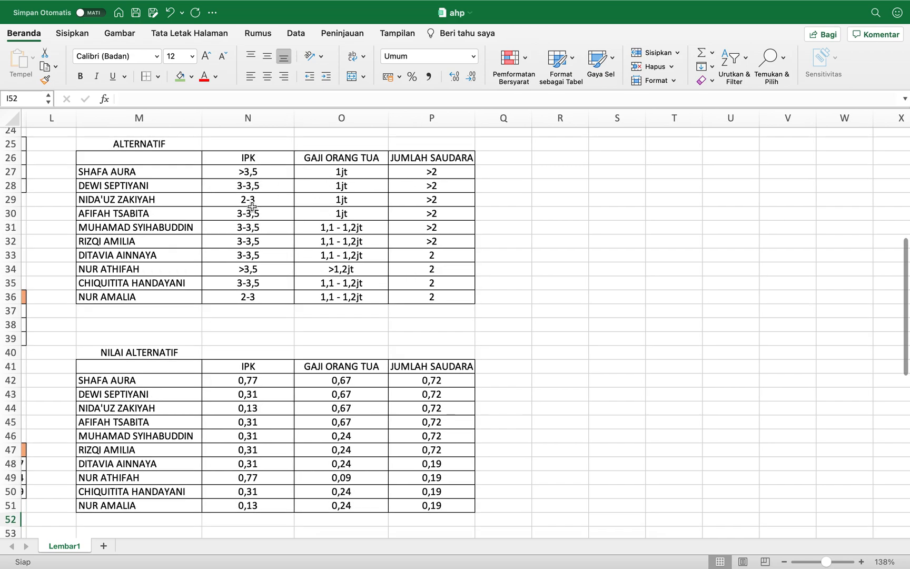
scroll(260, 206, left, 6)
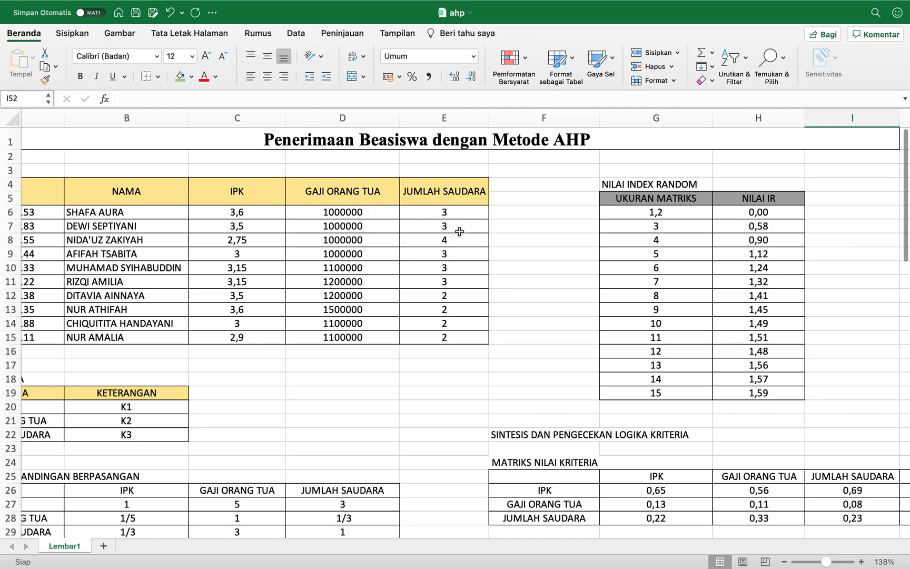
scroll(505, 235, right, 10)
scroll(506, 235, down, 5)
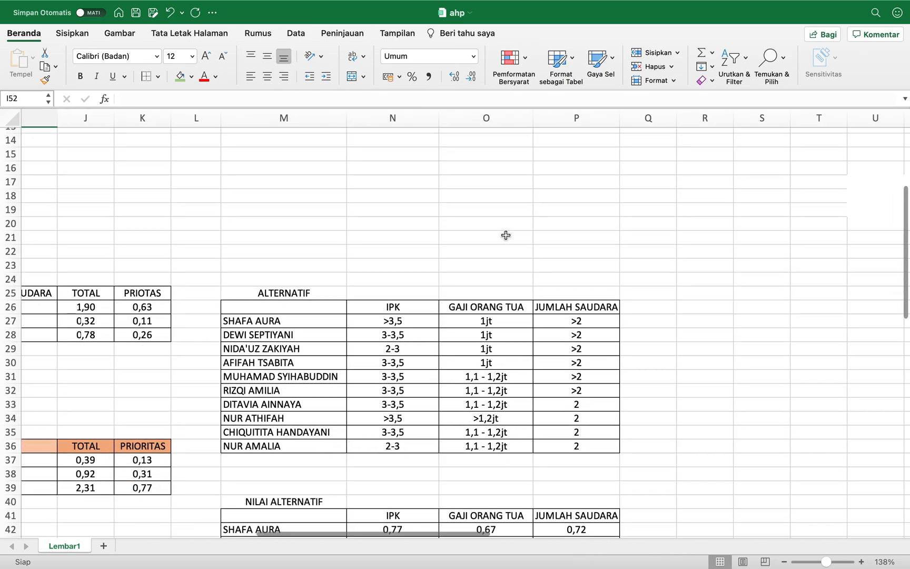
Compare the categories in the ALTERNATIF table with the numeric scores in the NILAI ALTERNATIF table.
scroll(505, 235, down, 4)
scroll(506, 235, right, 2)
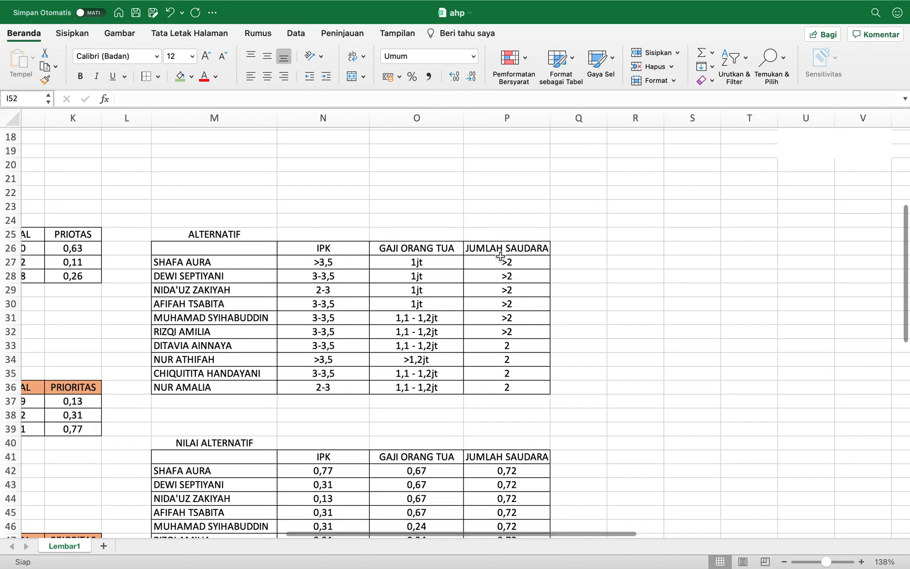
scroll(500, 256, down, 4)
scroll(500, 256, right, 1)
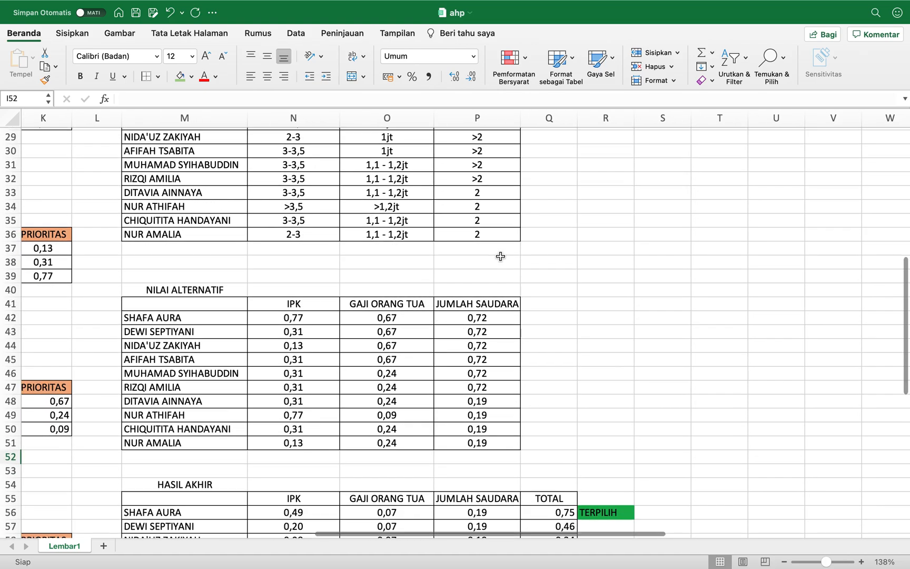
scroll(298, 316, down, 2)
scroll(299, 316, left, 1)
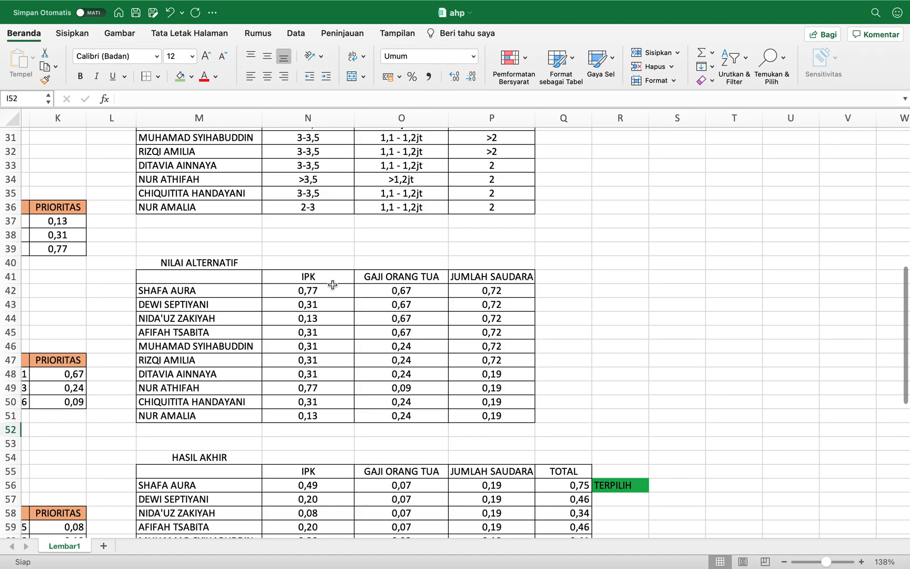
scroll(332, 284, up, 3)
scroll(332, 285, right, 1)
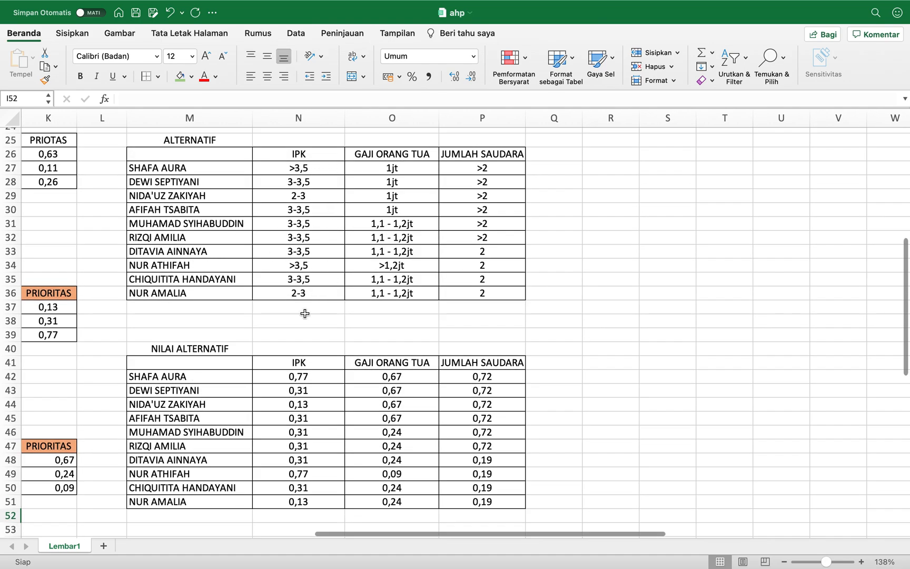
Match the NILAI ALTERNATIF scores to the PRIORITAS values of the IPK and GAJI ORANG TUA sub-criteria matrices.
scroll(305, 314, down, 3)
scroll(305, 313, left, 2)
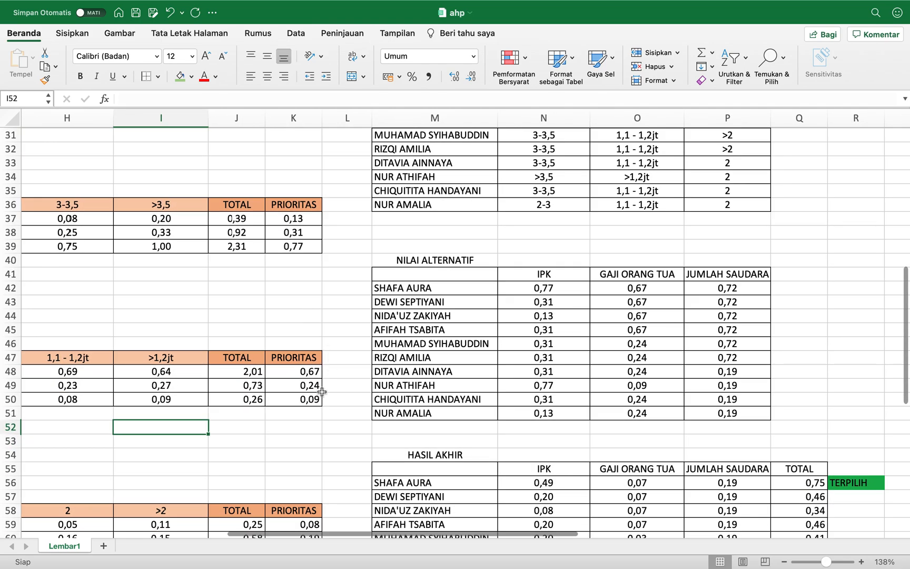
scroll(555, 288, up, 4)
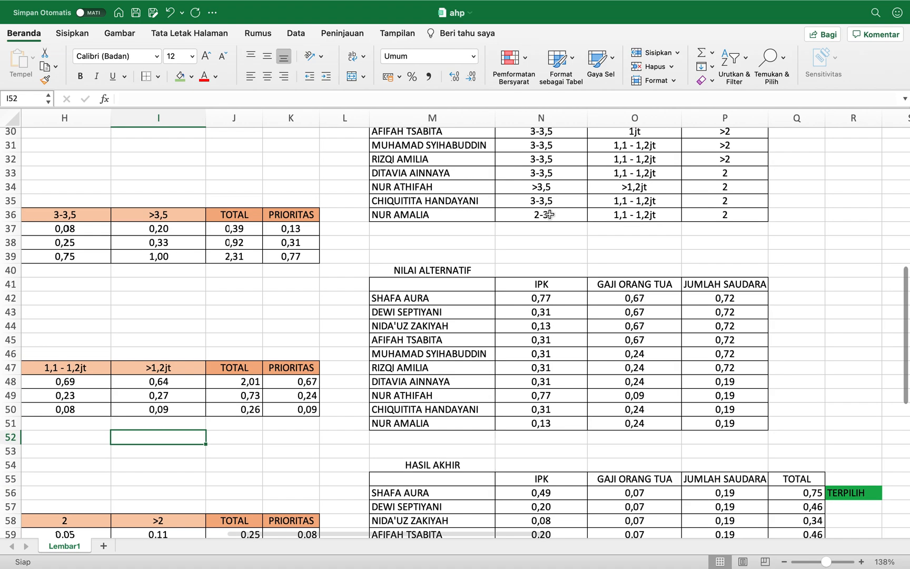
scroll(555, 288, right, 1)
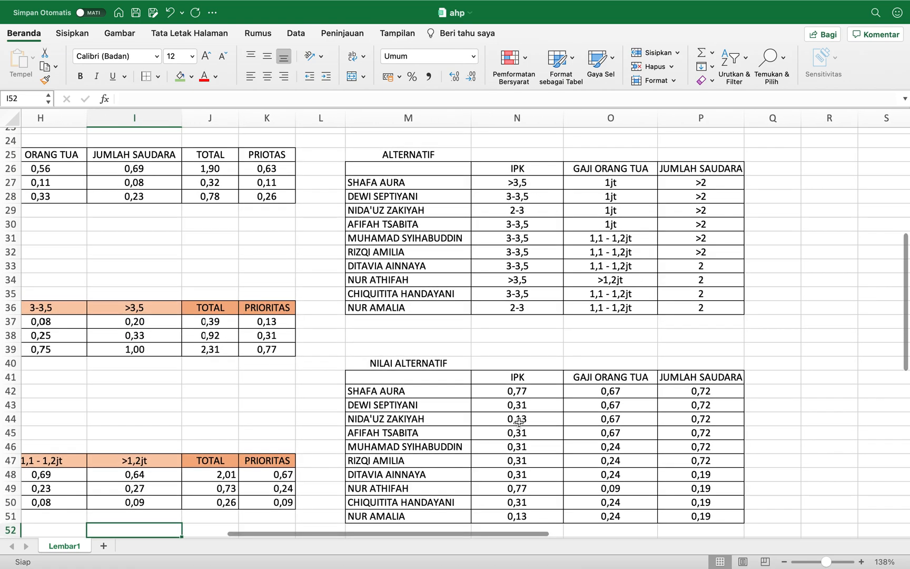
scroll(519, 422, down, 4)
scroll(500, 463, left, 2)
scroll(482, 510, up, 4)
scroll(482, 510, left, 2)
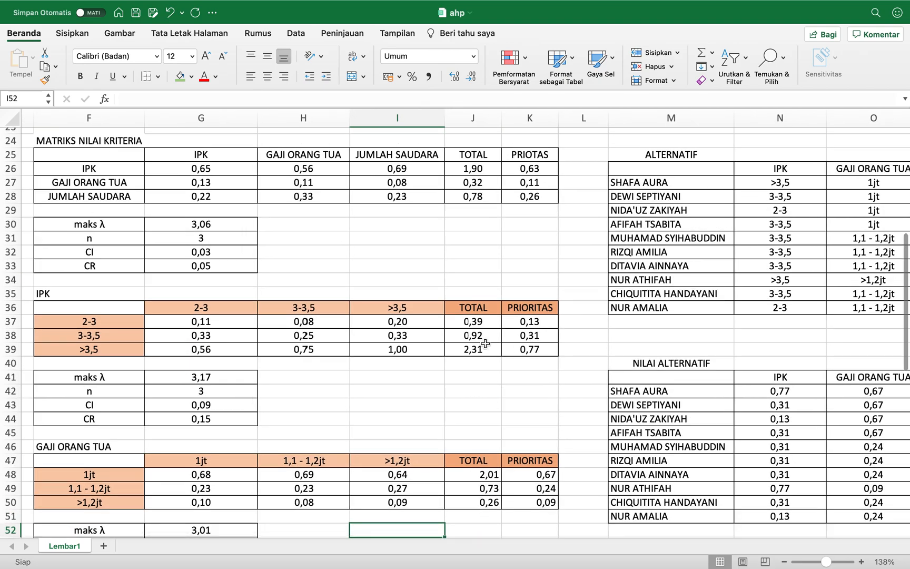
scroll(540, 357, down, 3)
scroll(541, 357, right, 5)
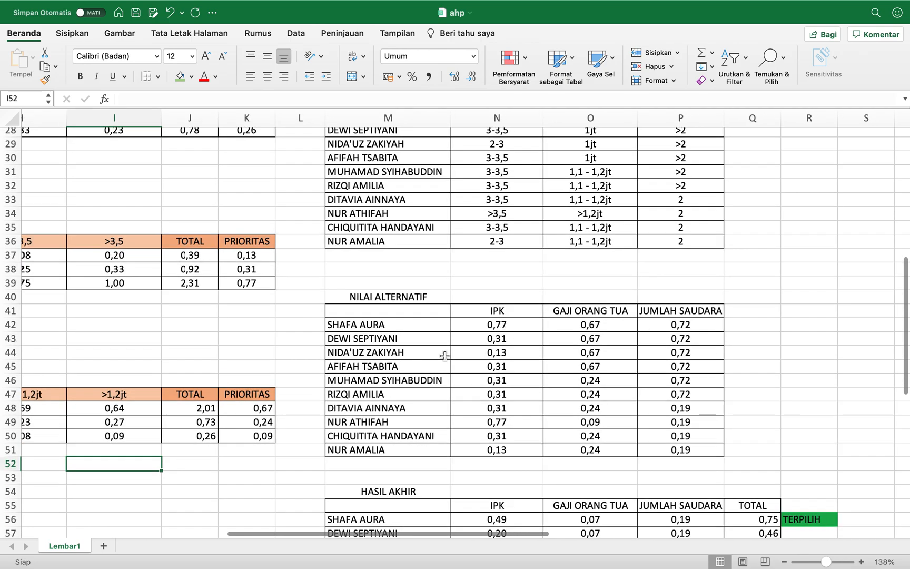
Examine the HASIL AKHIR table together with the NILAI ALTERNATIF scores above it.
scroll(631, 449, down, 5)
scroll(631, 448, right, 1)
scroll(631, 449, down, 5)
scroll(631, 449, left, 1)
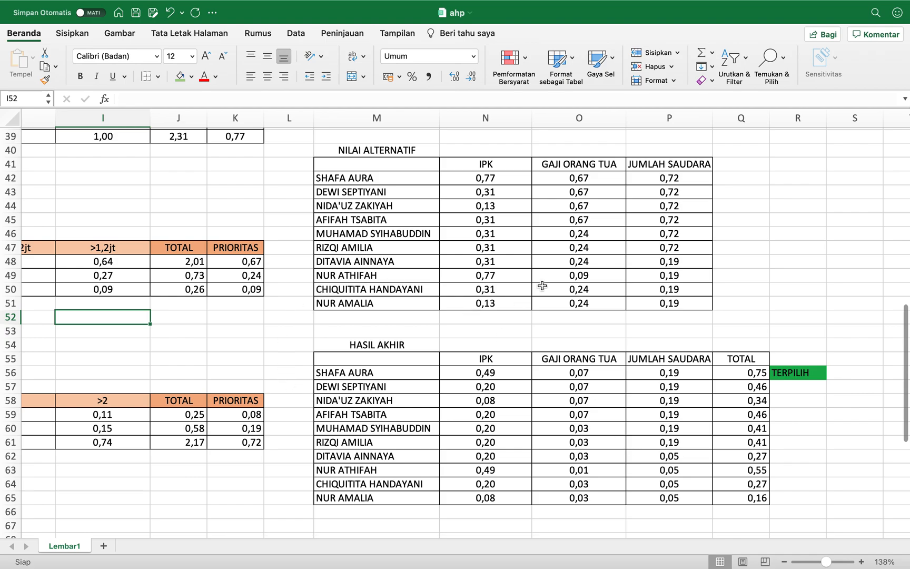
scroll(536, 287, down, 4)
scroll(536, 287, right, 1)
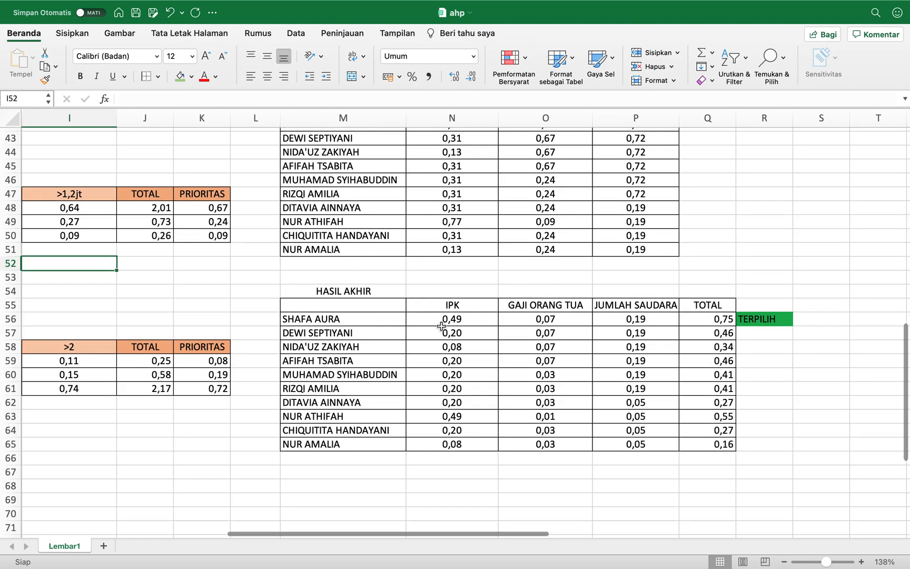
scroll(453, 326, up, 4)
scroll(453, 326, right, 1)
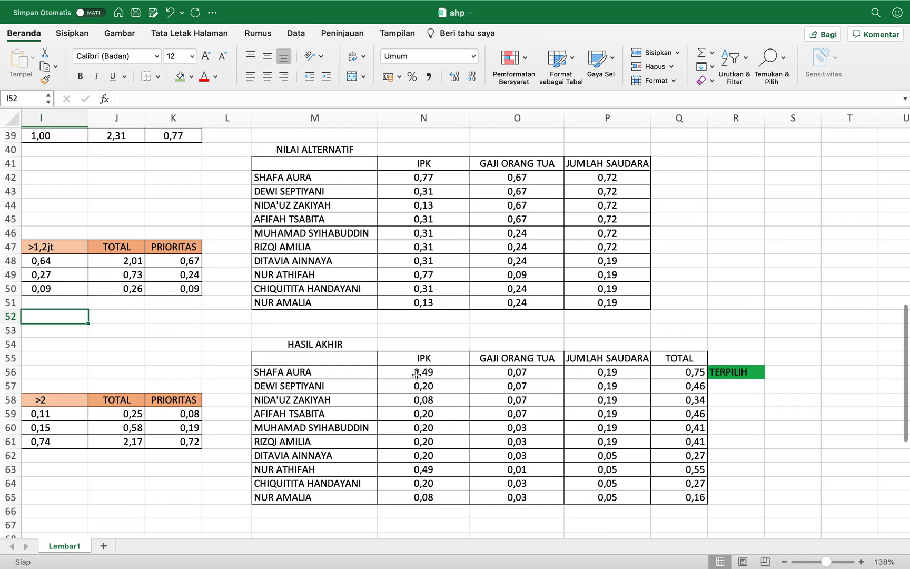
Check the IPK formula in N56 of HASIL AKHIR, tracing it to the IPK priority in K26 of MATRIKS NILAI KRITERIA.
click(416, 373)
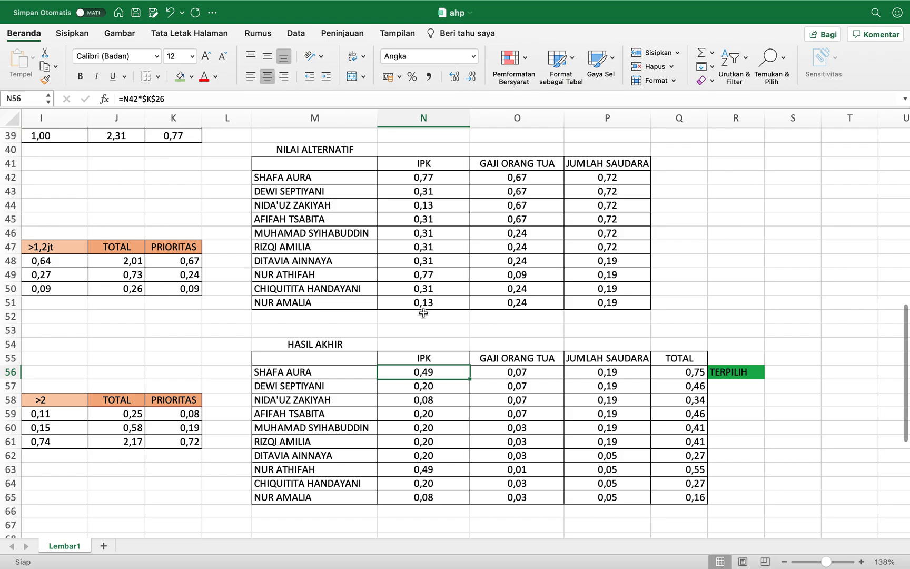
scroll(423, 313, left, 5)
scroll(423, 312, up, 1)
scroll(423, 313, left, 5)
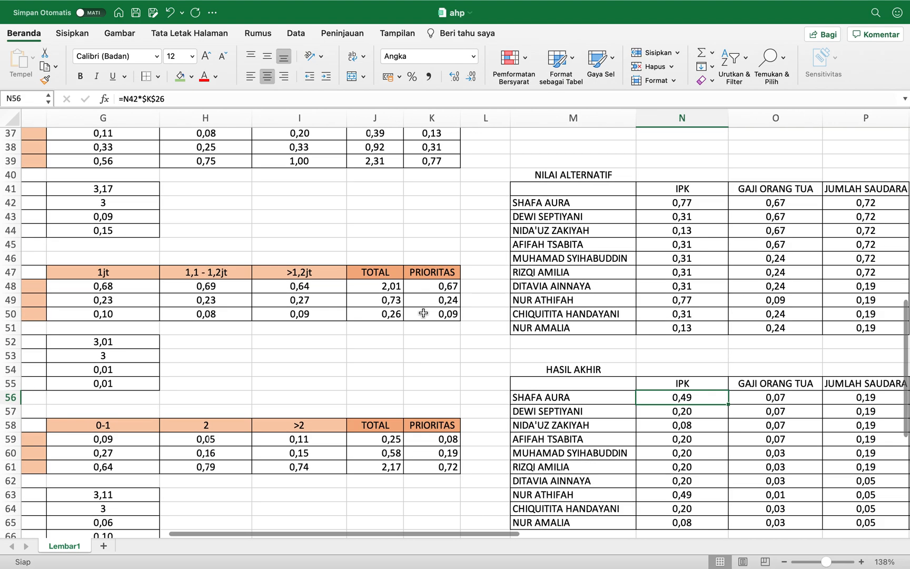
scroll(424, 313, up, 2)
scroll(424, 313, left, 5)
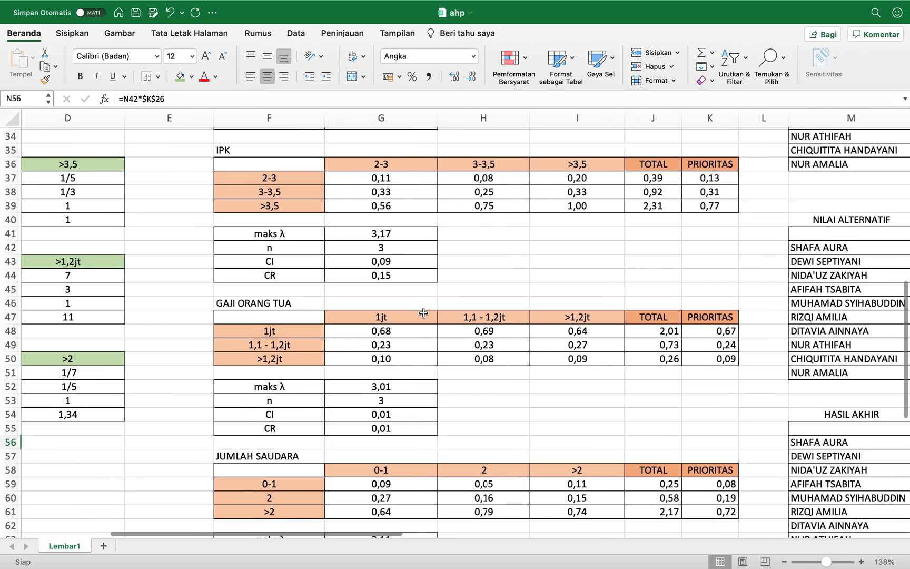
scroll(423, 313, right, 4)
scroll(423, 312, up, 1)
scroll(424, 313, right, 5)
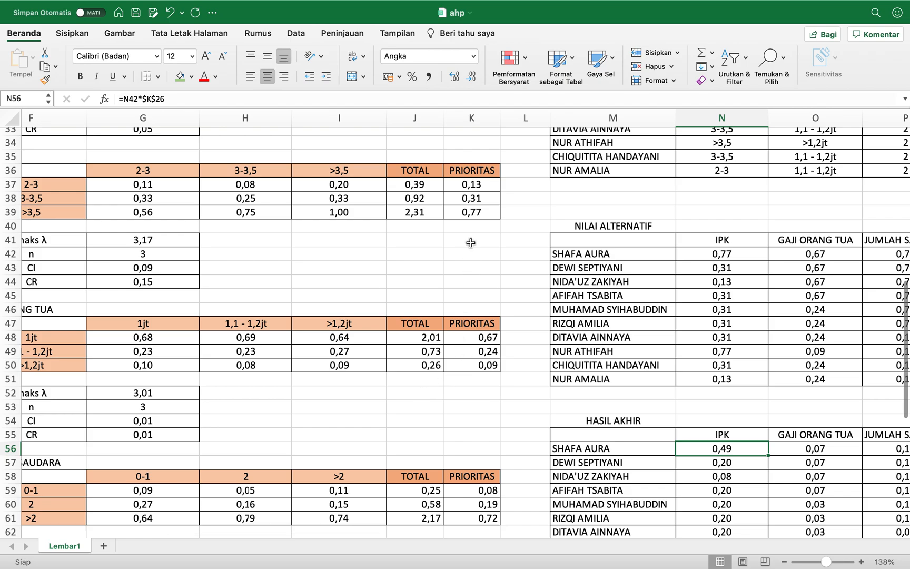
scroll(470, 242, up, 3)
scroll(471, 242, left, 1)
scroll(471, 242, up, 3)
scroll(471, 242, left, 1)
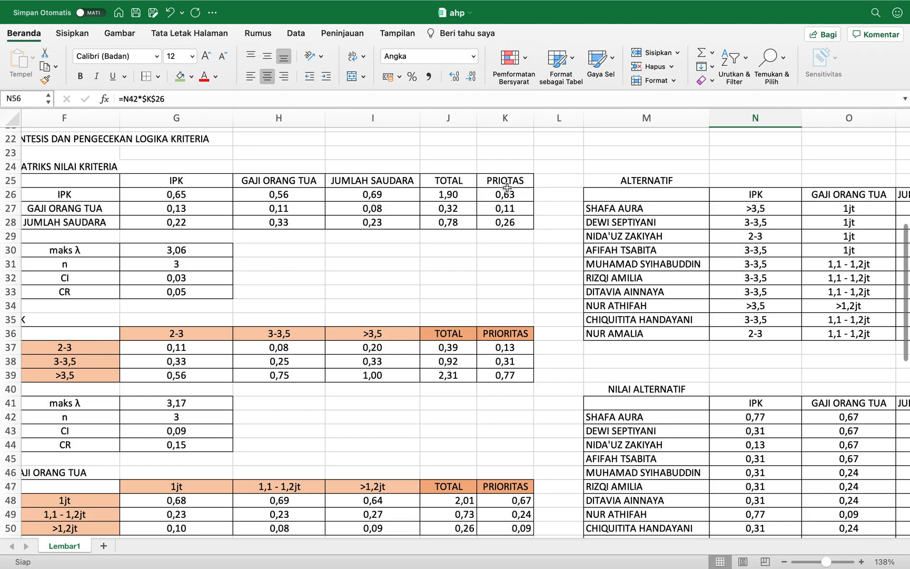
scroll(515, 202, left, 1)
scroll(514, 202, up, 1)
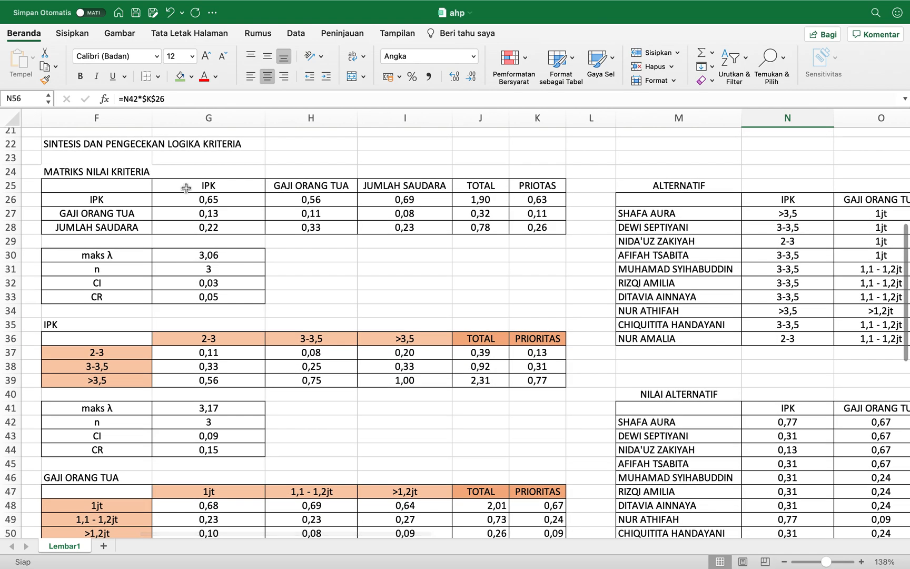
Check the GAJI ORANG TUA formula in O56 of HASIL AKHIR, tracing it to the criterion priority in K27.
scroll(187, 187, down, 5)
scroll(187, 187, right, 5)
scroll(401, 496, down, 3)
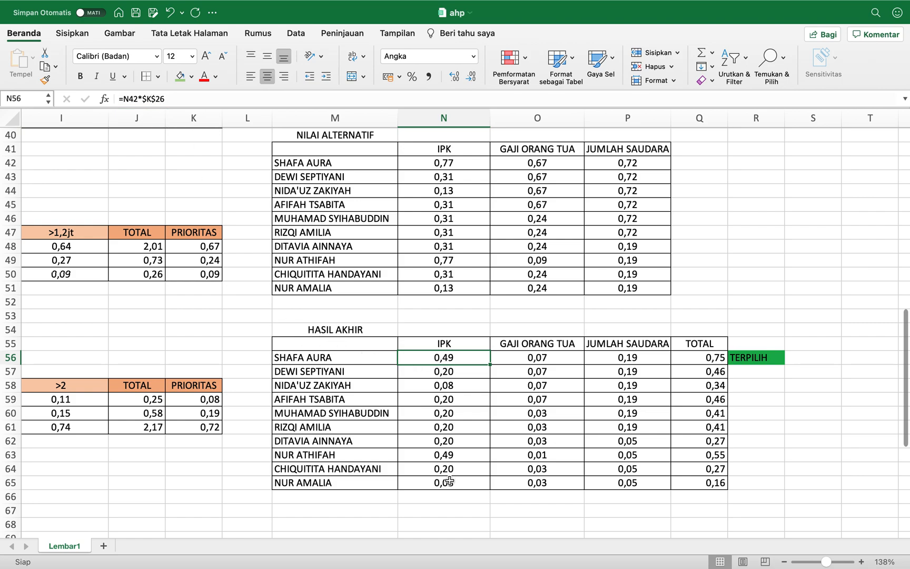
click(548, 356)
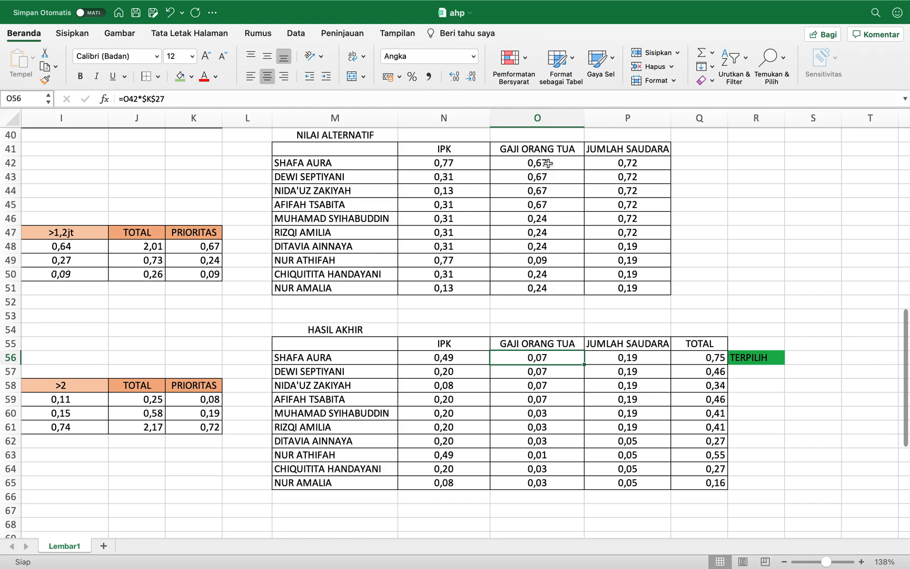
scroll(548, 163, up, 8)
scroll(548, 163, left, 2)
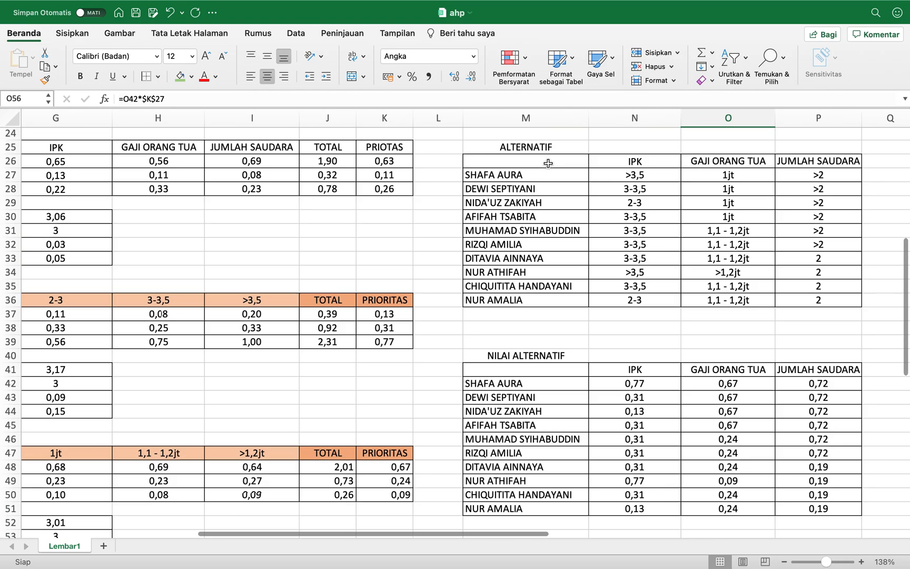
scroll(548, 163, up, 3)
scroll(383, 214, left, 3)
scroll(383, 214, up, 1)
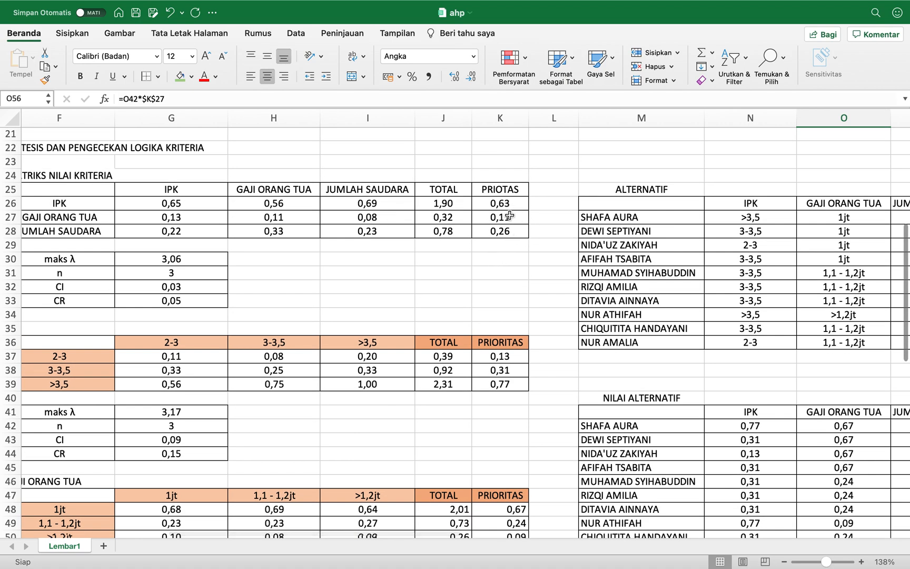
Check the JUMLAH SAUDARA formula in P56 of HASIL AKHIR, tracing it to the criterion priority in K28.
scroll(513, 222, down, 12)
scroll(513, 221, right, 4)
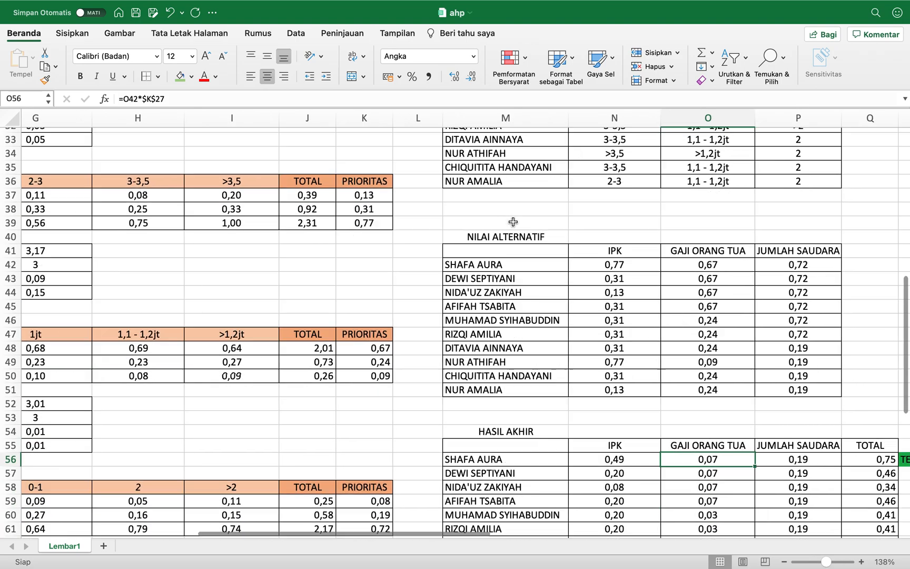
click(758, 452)
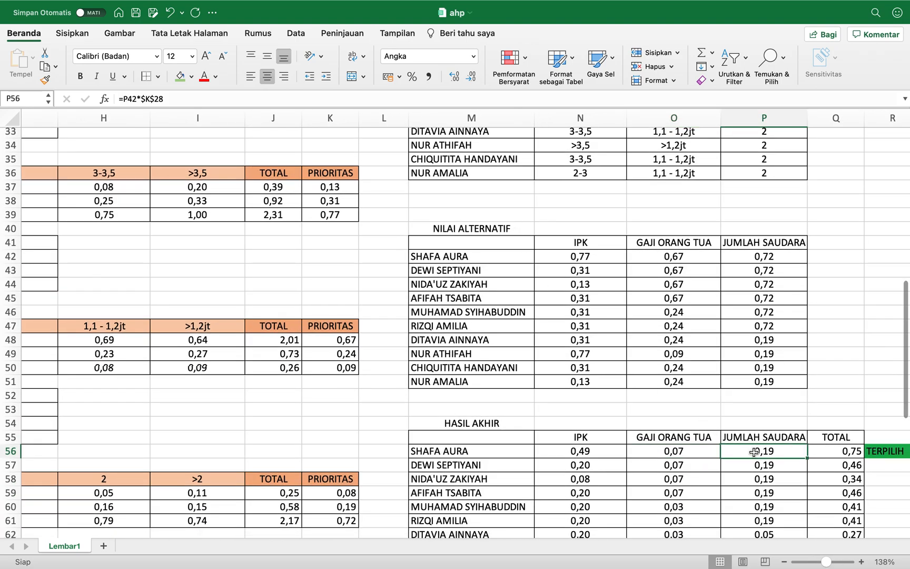
scroll(340, 308, up, 7)
scroll(340, 307, left, 2)
scroll(340, 307, up, 3)
scroll(340, 308, left, 1)
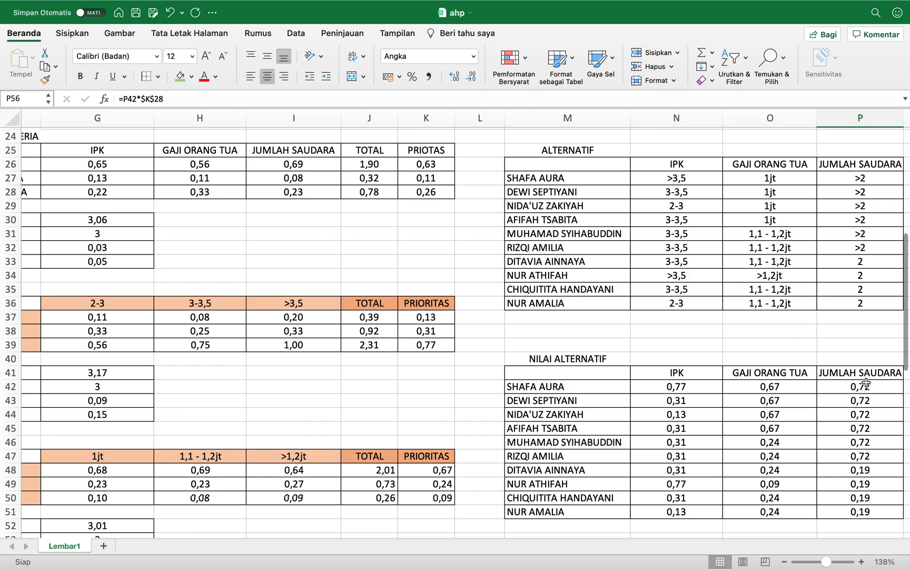
scroll(500, 224, up, 3)
scroll(500, 224, left, 2)
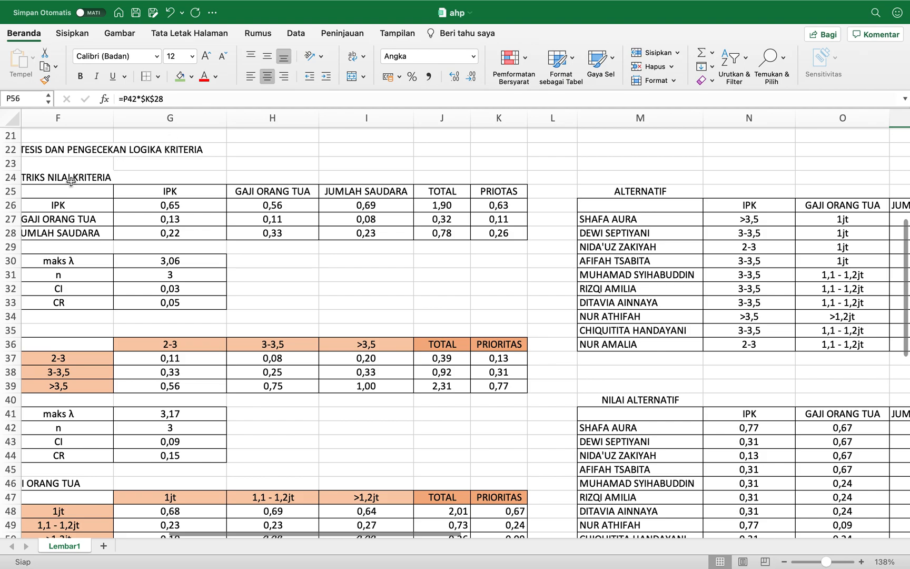
scroll(79, 176, up, 1)
scroll(79, 176, left, 1)
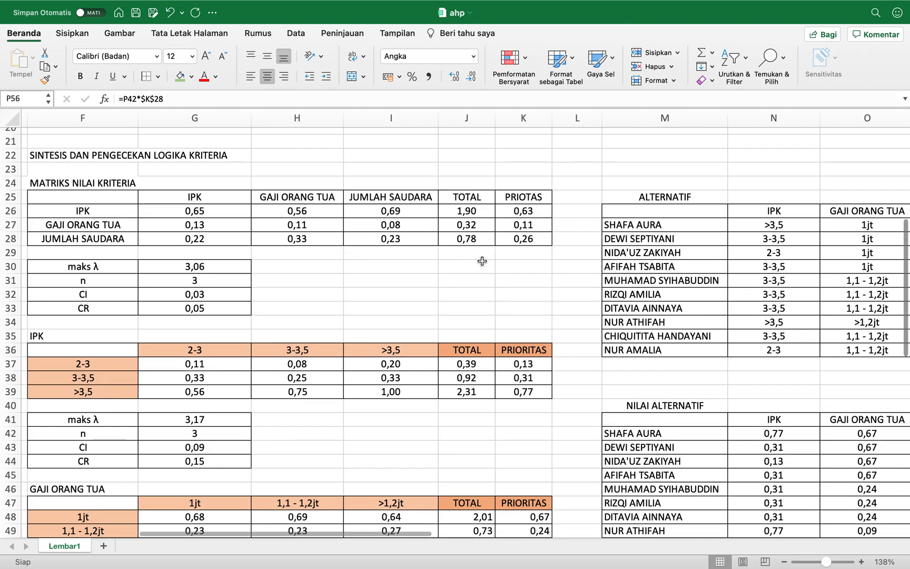
Check the TOTAL formula in Q56 of HASIL AKHIR and compare the totals in Q56 to Q65, including Q63.
scroll(532, 237, down, 6)
scroll(531, 237, right, 3)
scroll(531, 237, down, 1)
scroll(531, 237, right, 1)
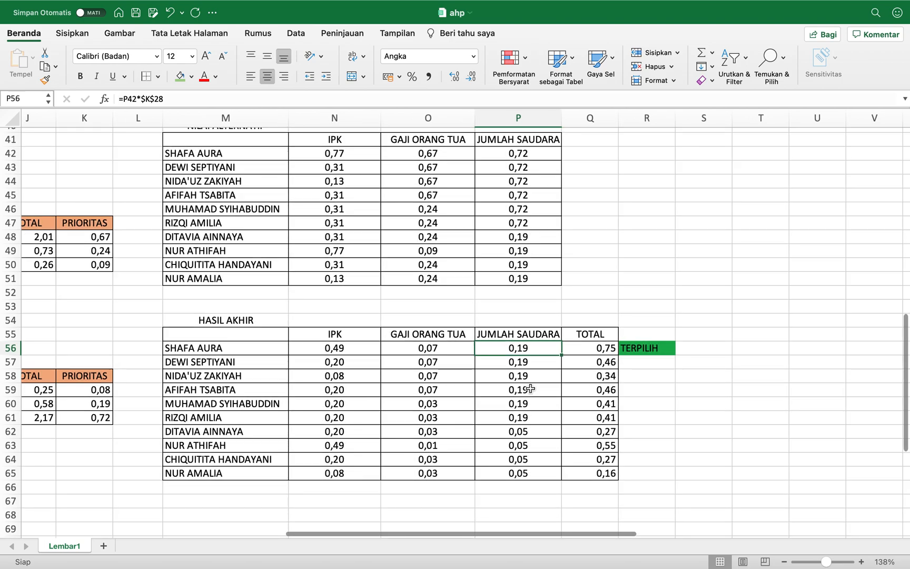
click(609, 349)
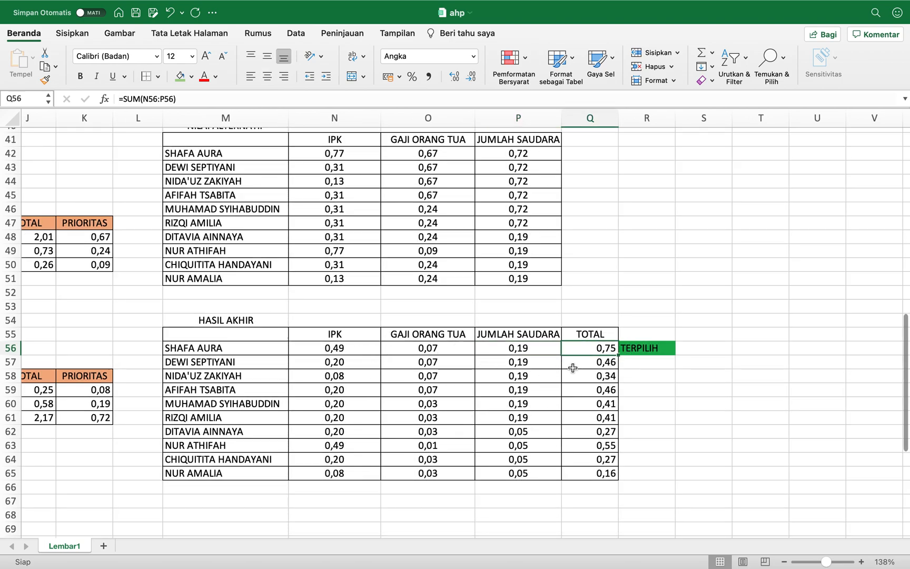
click(601, 363)
click(590, 472)
drag(603, 351, 596, 467)
click(602, 351)
click(614, 447)
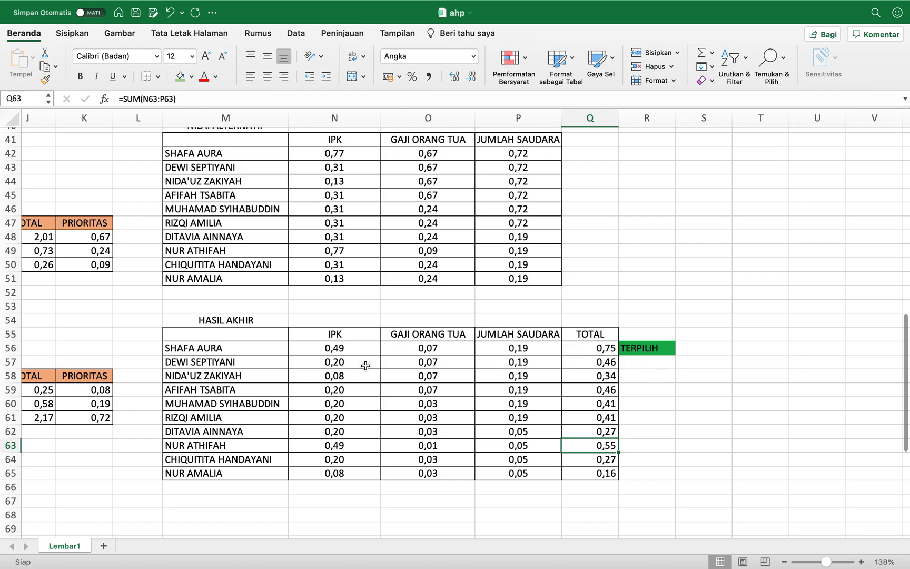
Return to the applicant data table and title at the beginning of the sheet.
scroll(659, 356, up, 3)
scroll(659, 355, left, 3)
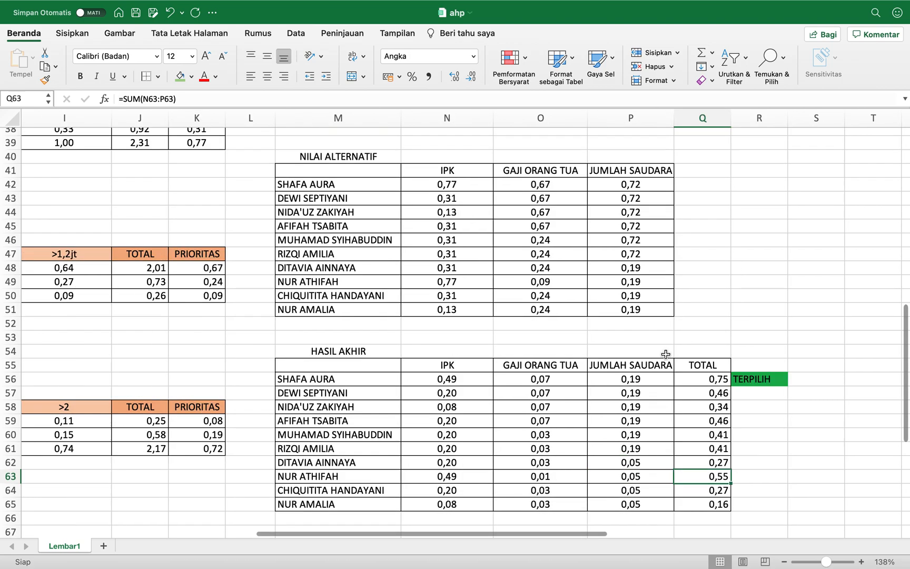
scroll(666, 354, up, 10)
scroll(451, 274, left, 5)
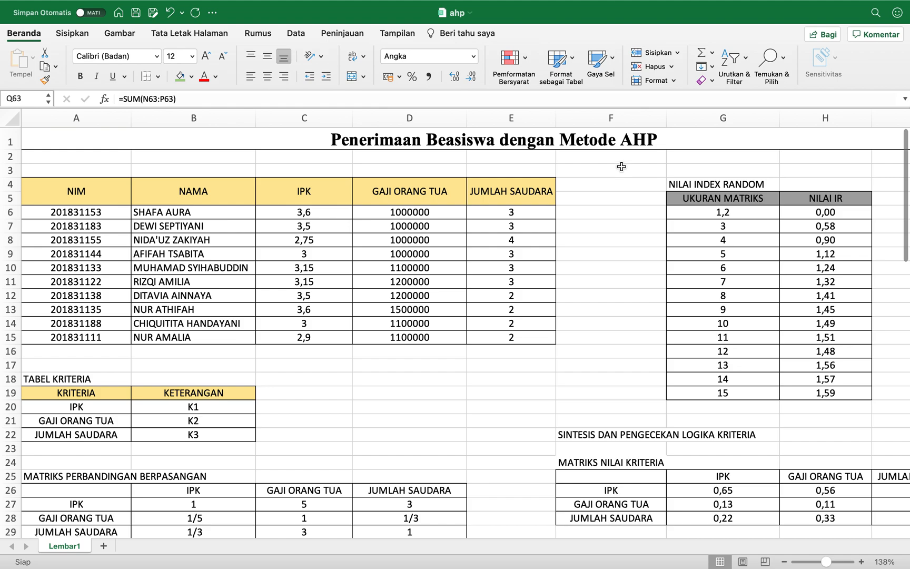
mouse_move(630, 4)
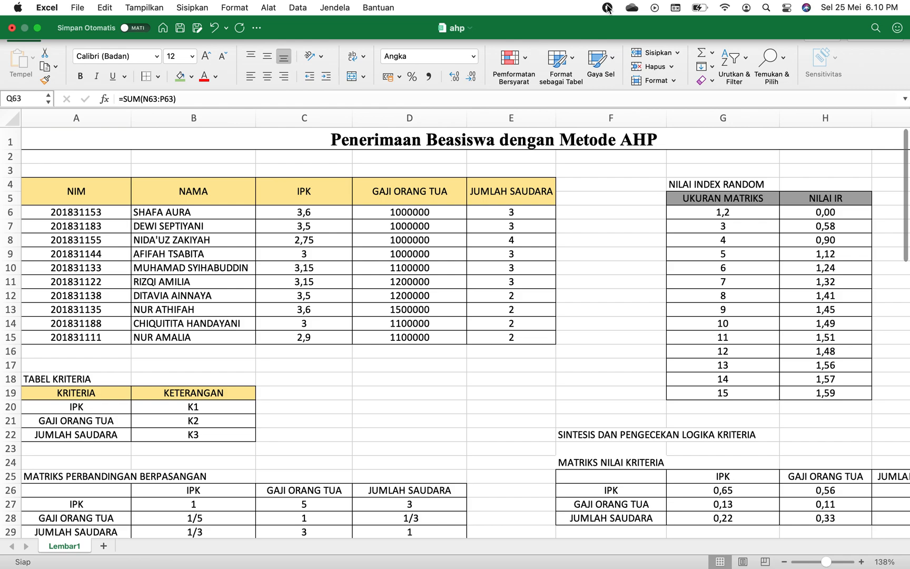